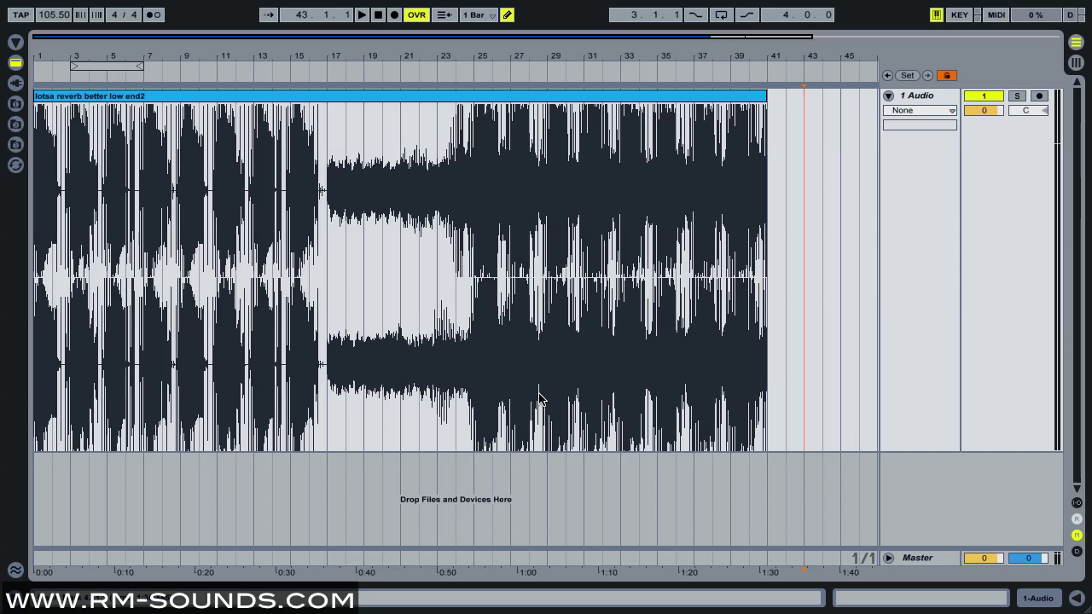
- Turn Warp on for the reverb clip, keeping Complex warp mode
double_click(256, 97)
click(181, 440)
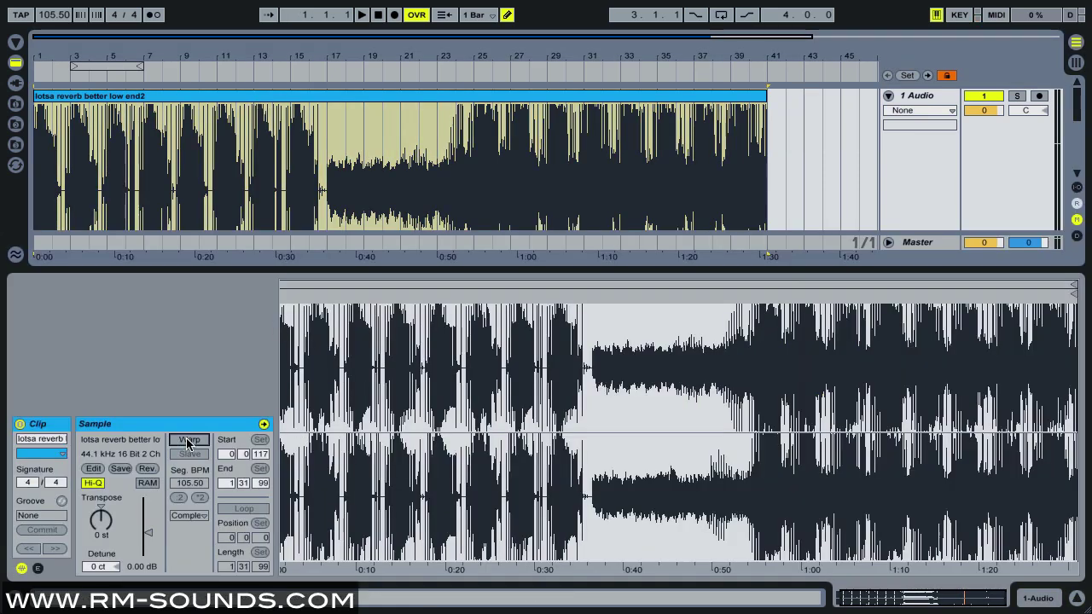
click(193, 517)
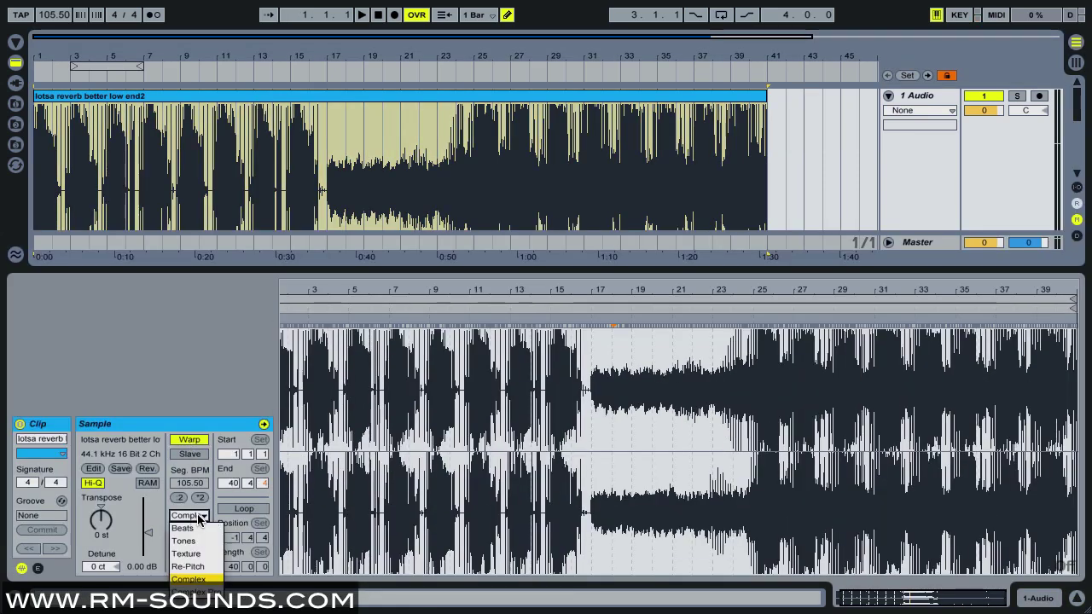
click(188, 579)
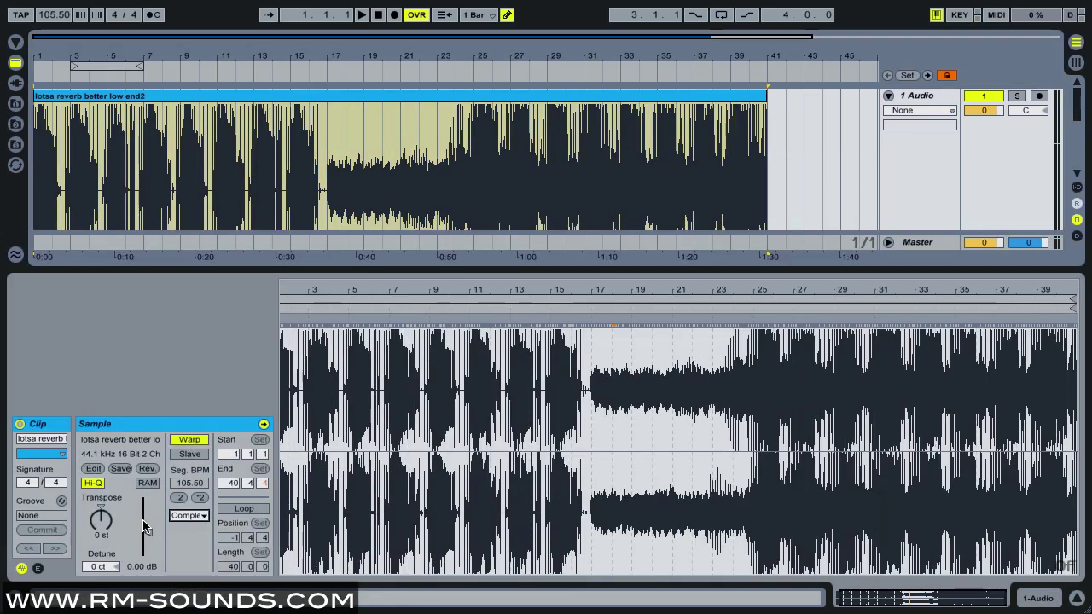
- Draw a transpose envelope rising near +10 semitones, dipping toward -12, then rising again
click(39, 569)
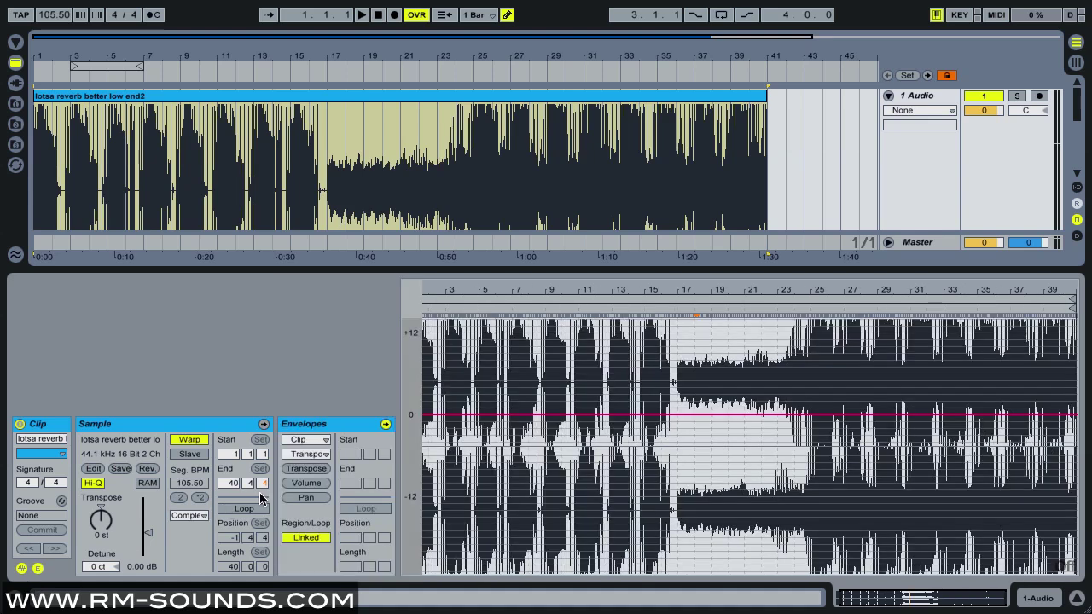
click(301, 471)
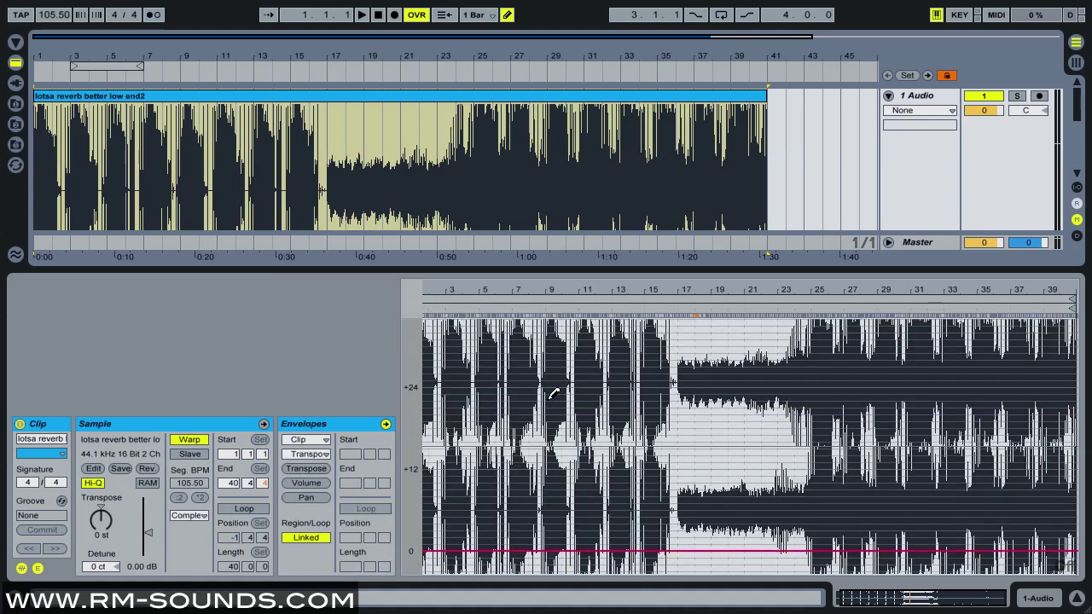
mouse_move(476, 427)
mouse_down()
mouse_move(536, 379)
mouse_move(591, 374)
mouse_move(676, 485)
mouse_move(750, 527)
mouse_move(817, 492)
mouse_move(878, 412)
mouse_move(932, 374)
mouse_move(1070, 447)
mouse_up()
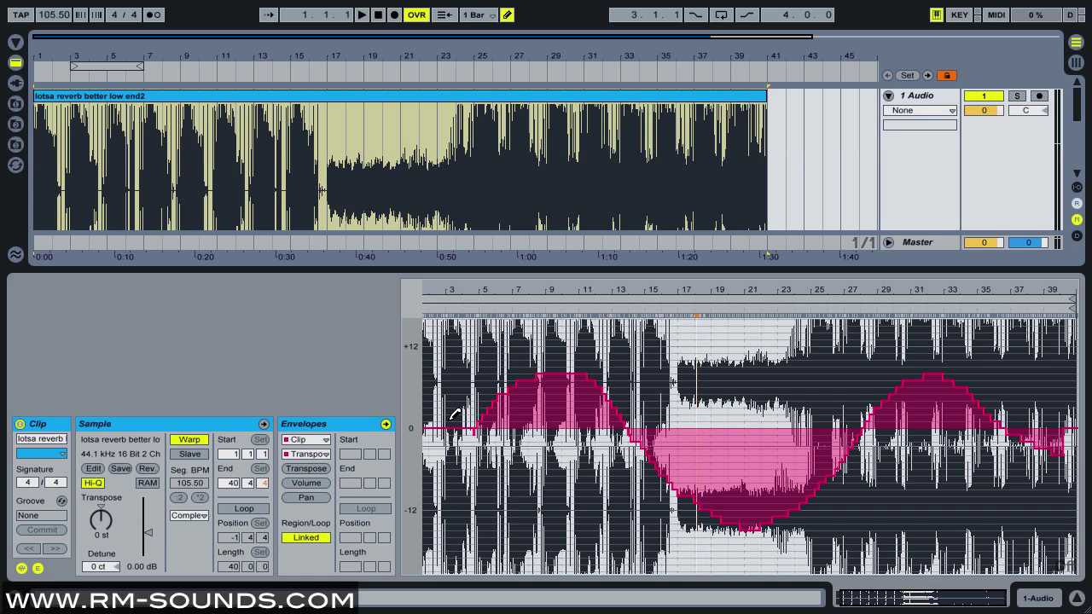
- Switch Warp off to clear the transpose envelope and close the Clip View
click(304, 449)
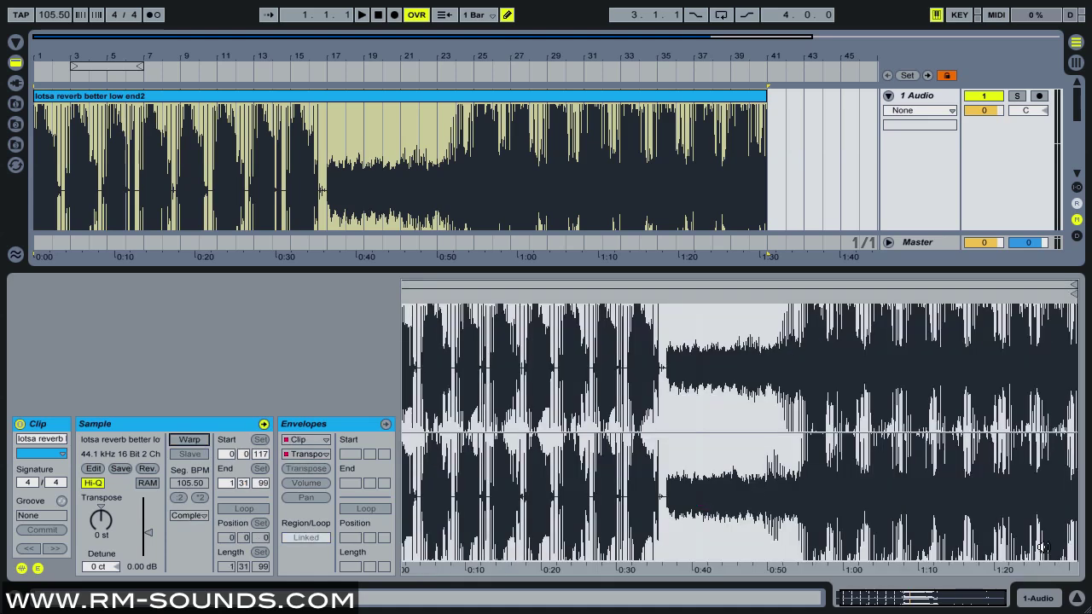
click(1077, 599)
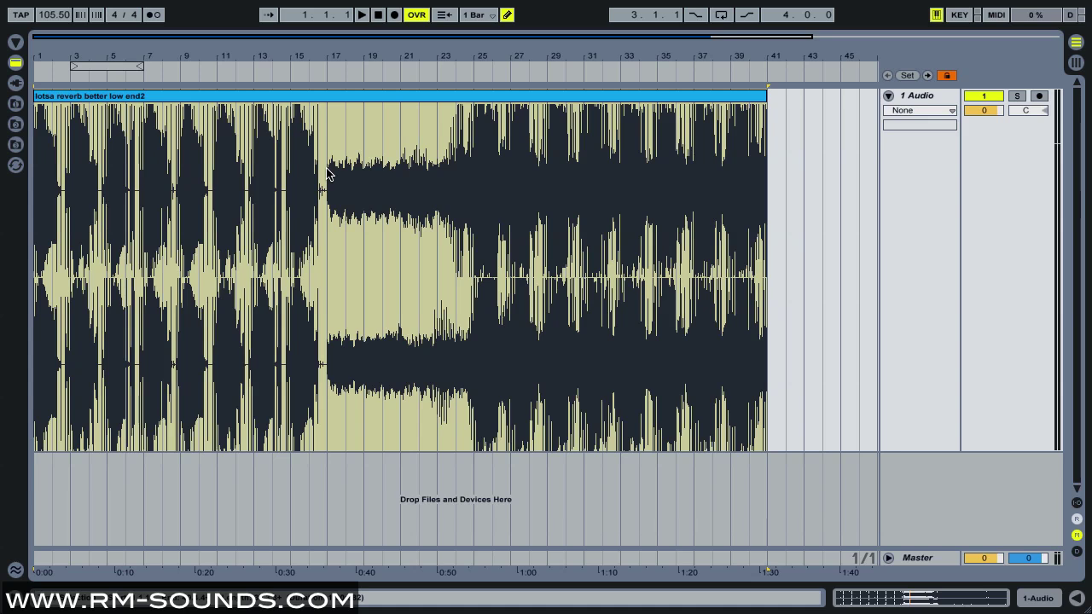
- Play the reverb clip from bar 17, stop it, then zoom in around bar 24
click(327, 173)
key(space)
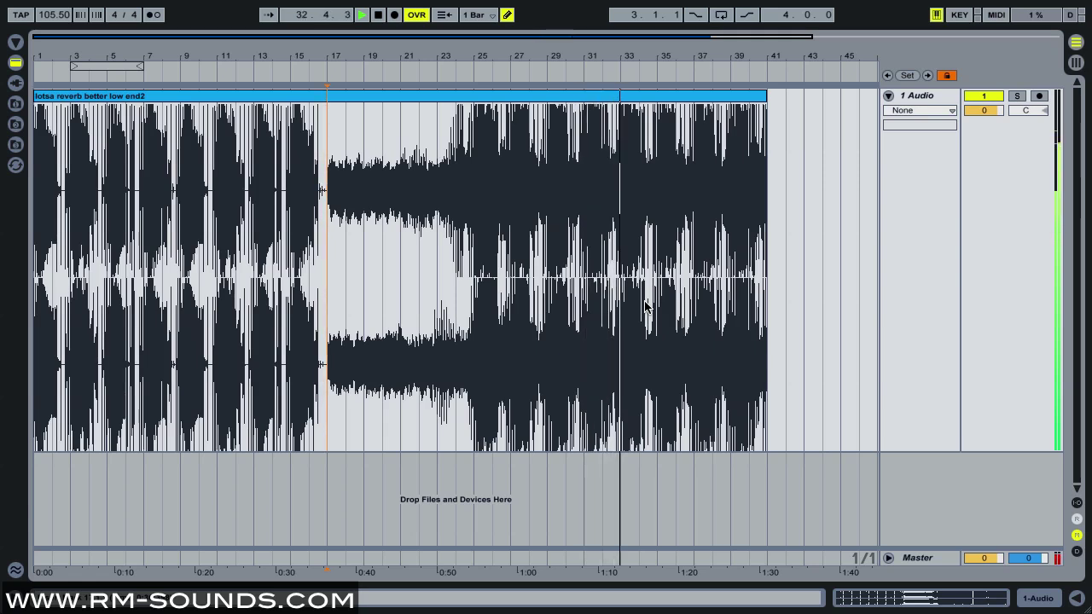
key(space)
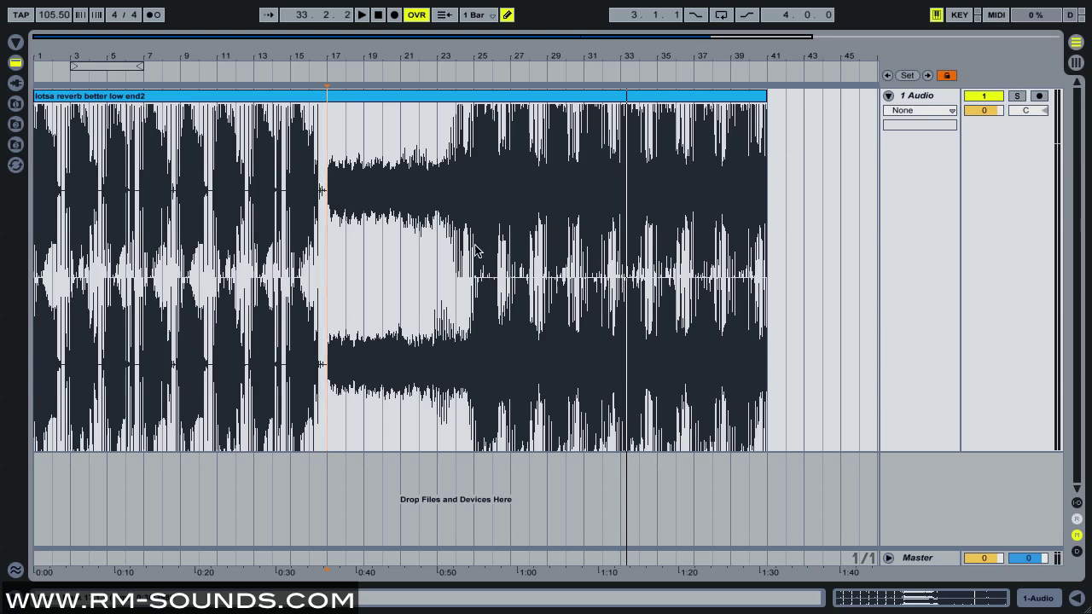
drag(463, 54, 483, 114)
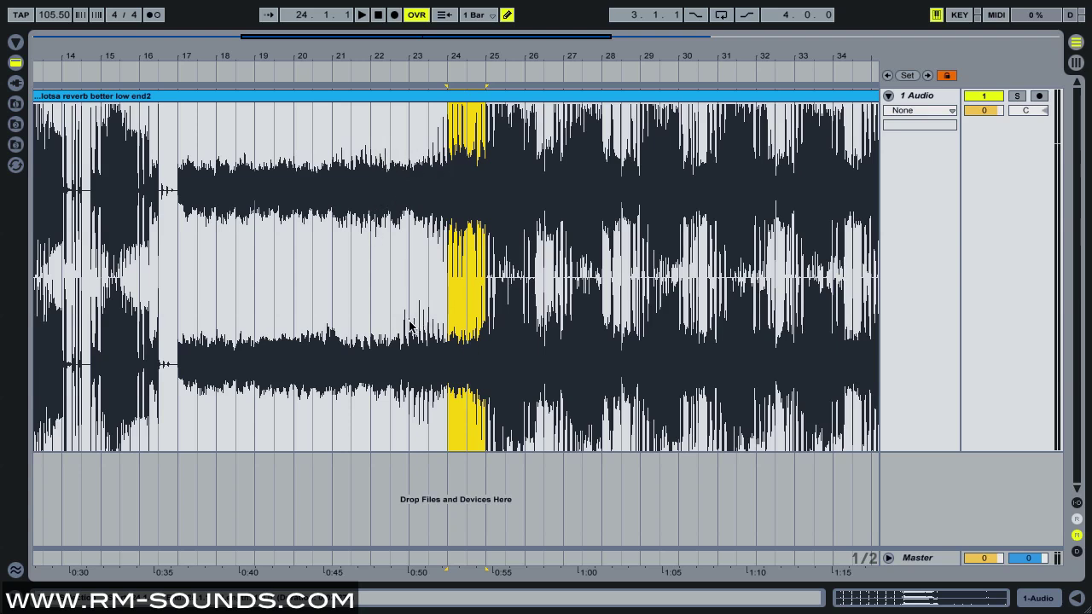
- Split bars 24–25 of the reverb clip into their own clip with Ctrl+E and open it
click(445, 204)
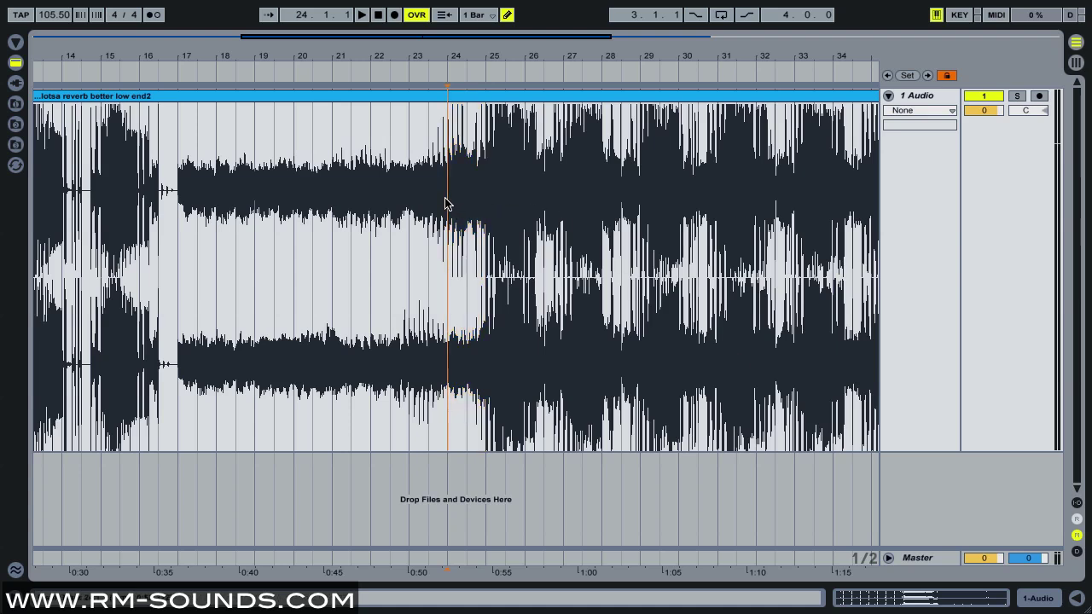
drag(446, 203, 483, 205)
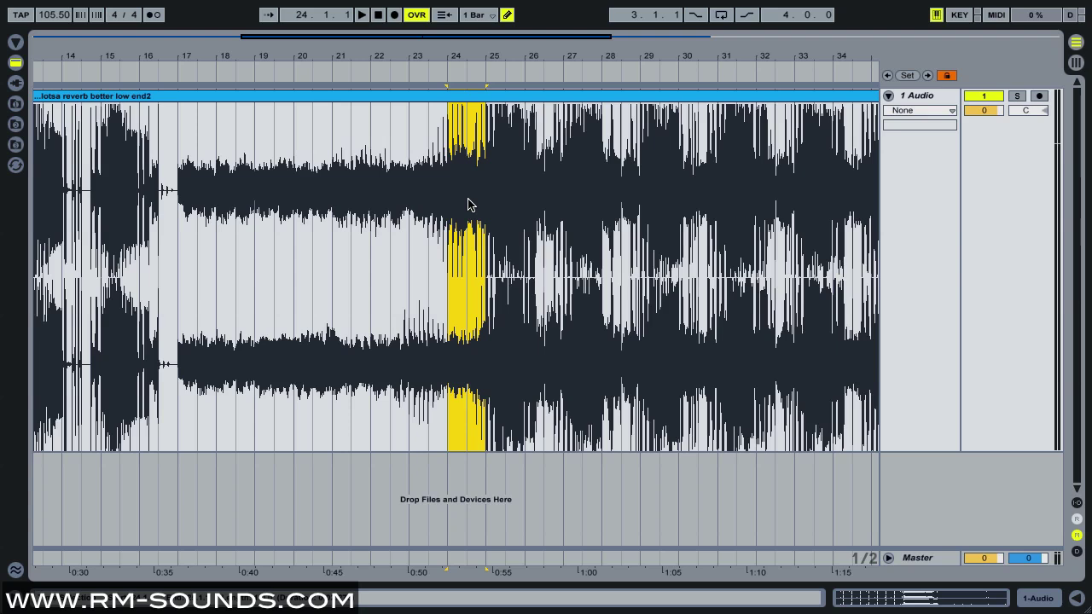
key(ctrl+e)
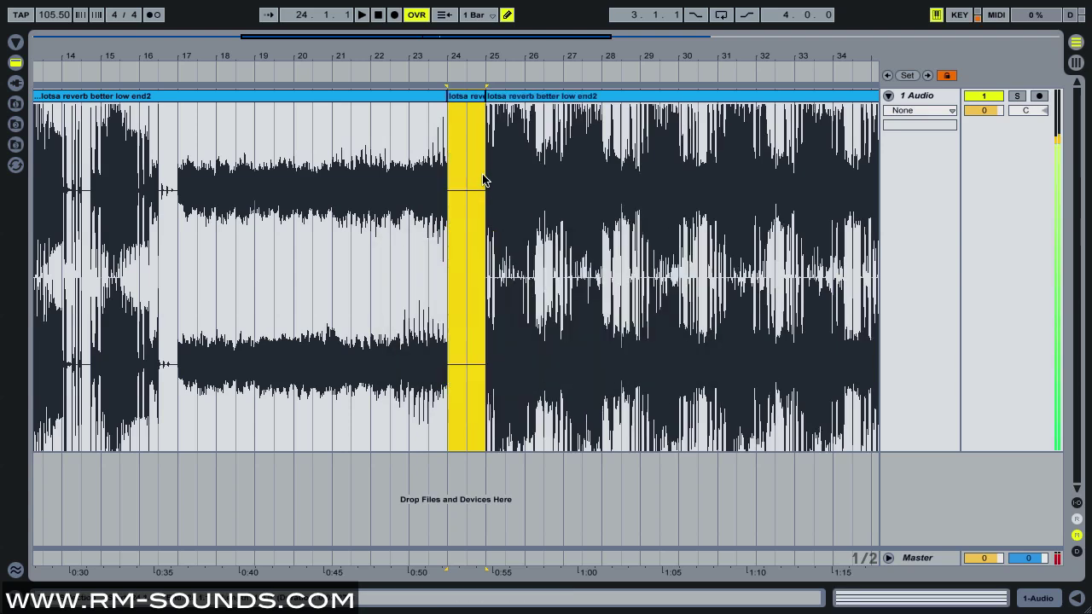
click(483, 180)
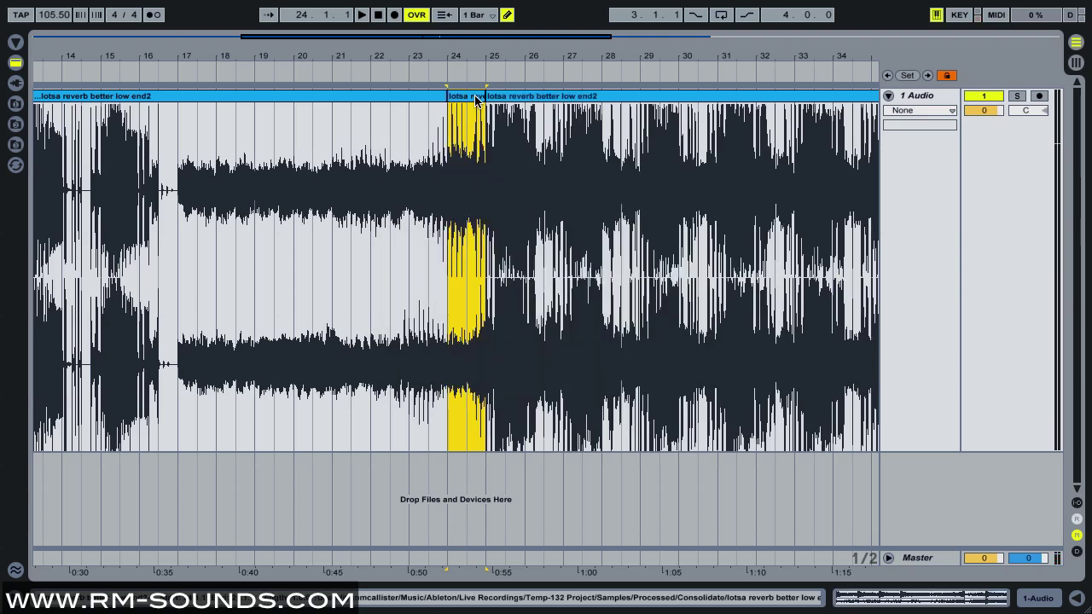
double_click(476, 98)
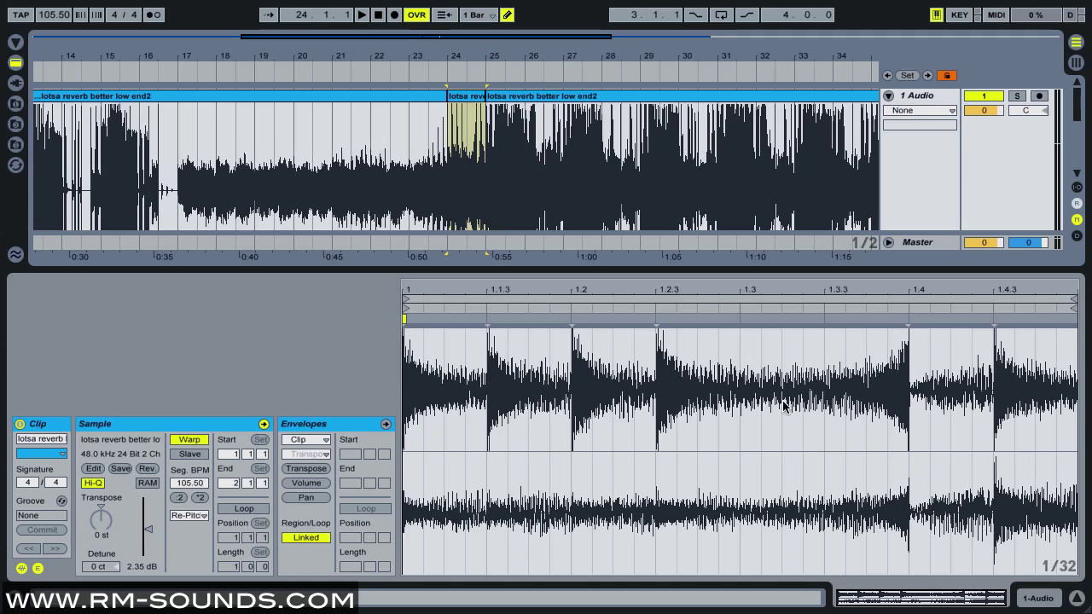
- Add a new MIDI track with a Sampler instrument
click(1077, 600)
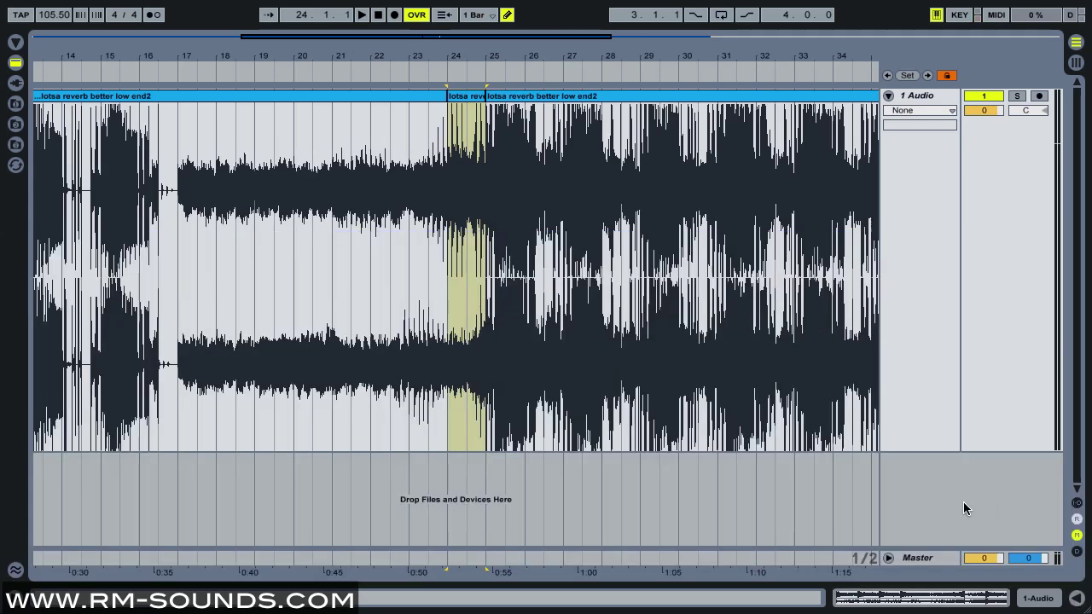
right_click(931, 488)
click(954, 508)
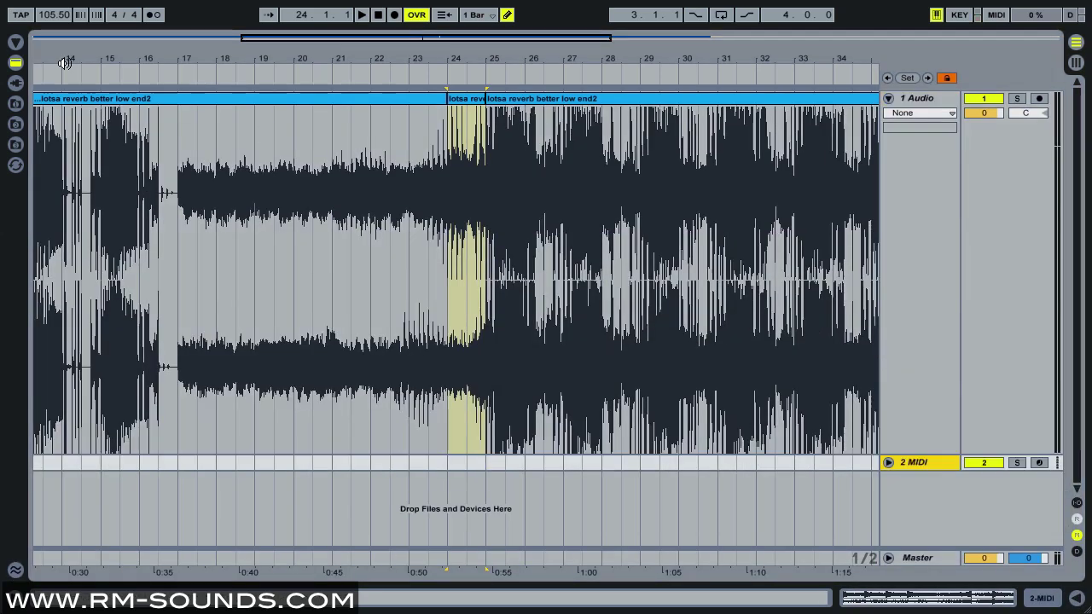
click(15, 64)
click(38, 72)
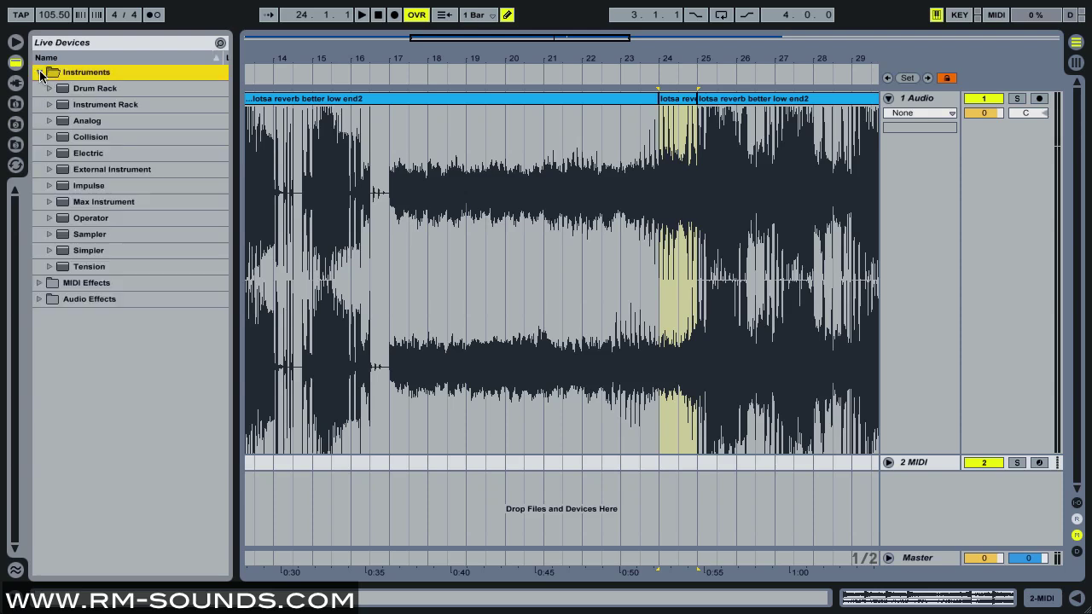
click(76, 235)
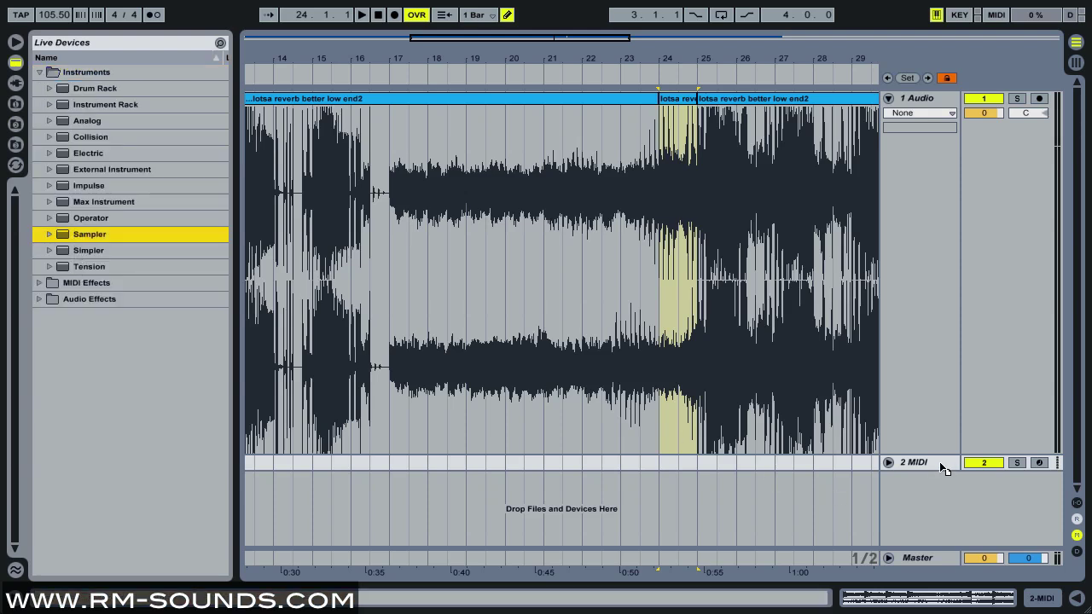
- Load the bar 24 slice into the Sampler and move the section onto track 2
drag(940, 462, 939, 461)
scroll(755, 248, up, 2)
drag(685, 101, 608, 100)
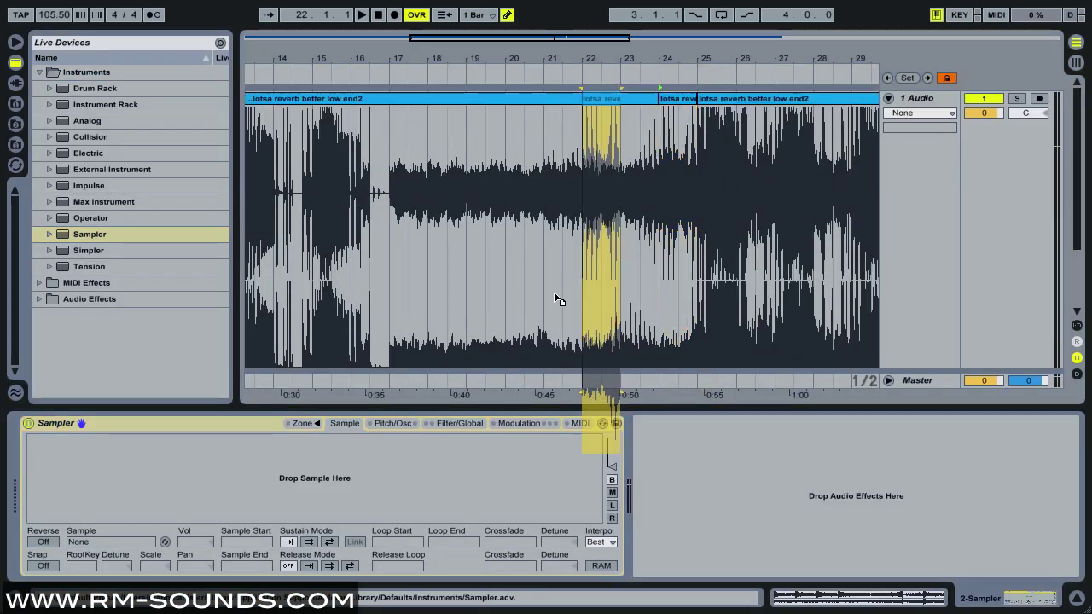
drag(556, 298, 348, 463)
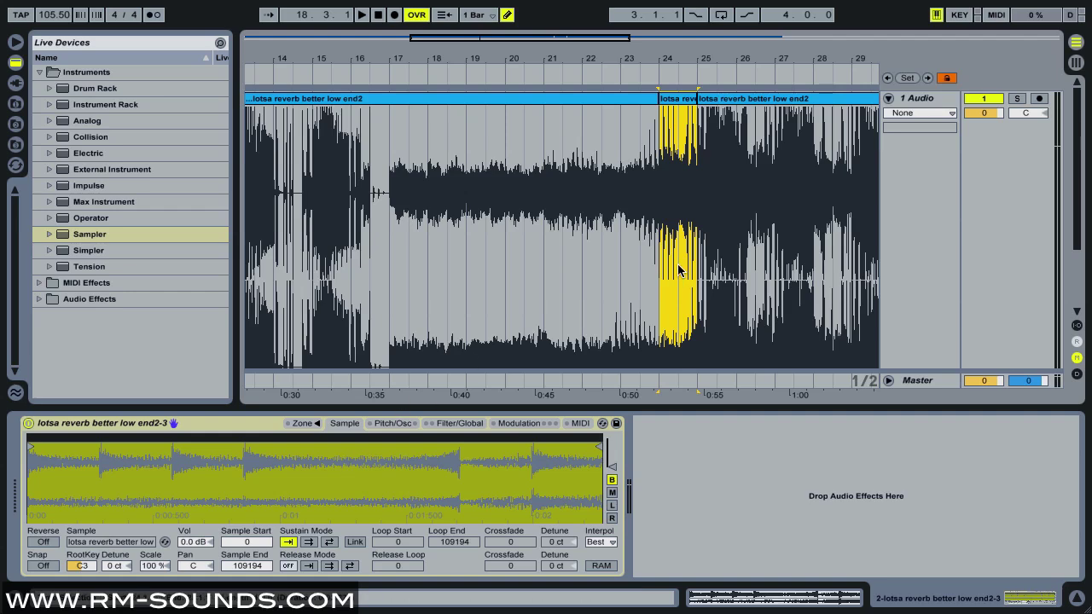
click(687, 105)
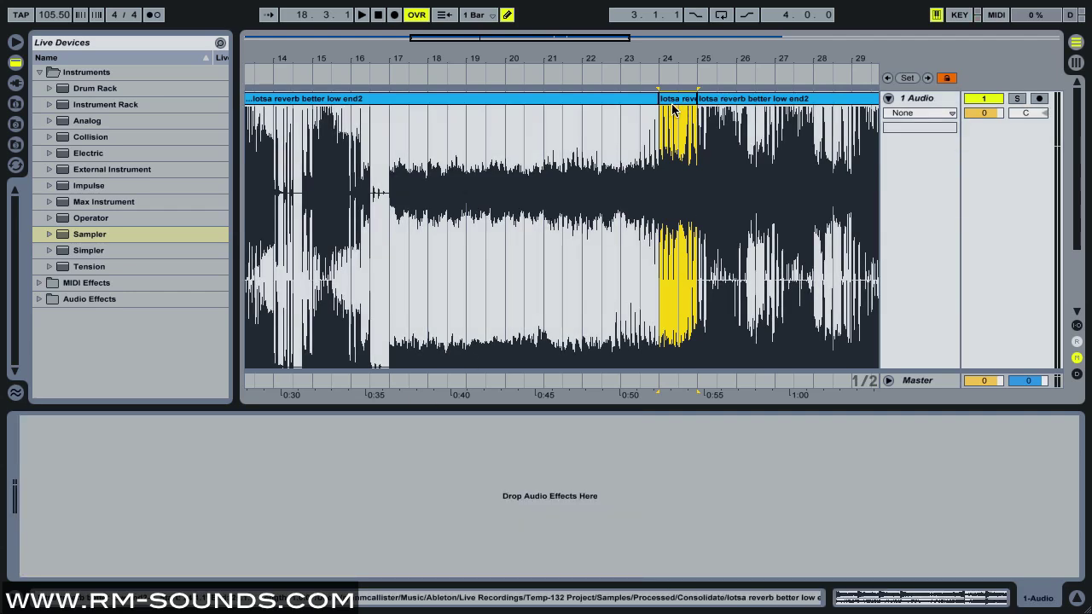
scroll(865, 350, down, 2)
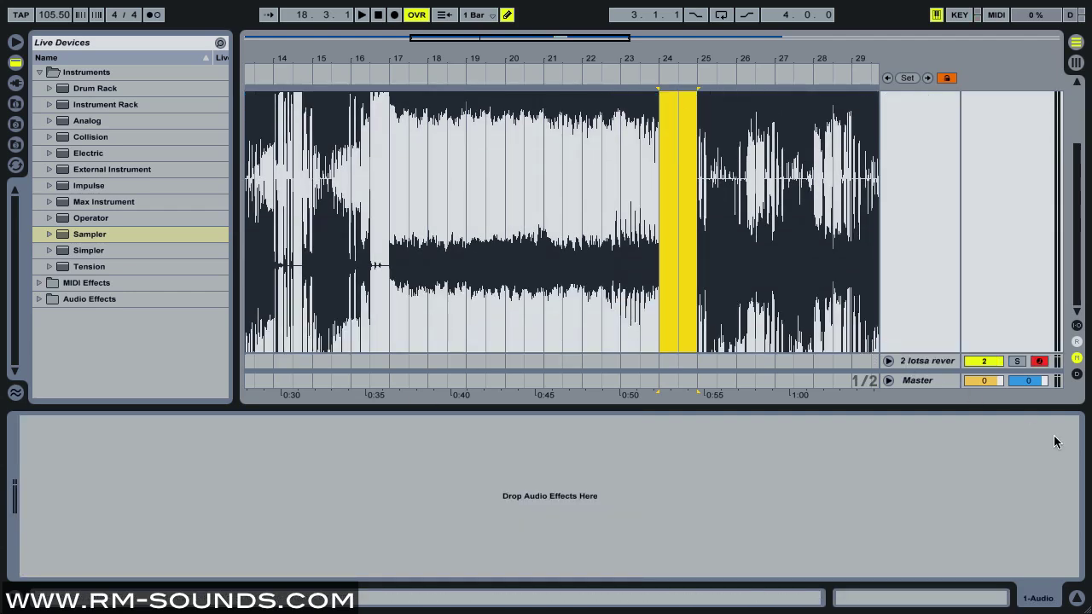
click(1077, 599)
mouse_move(663, 471)
mouse_down()
mouse_move(689, 464)
mouse_move(680, 462)
mouse_up()
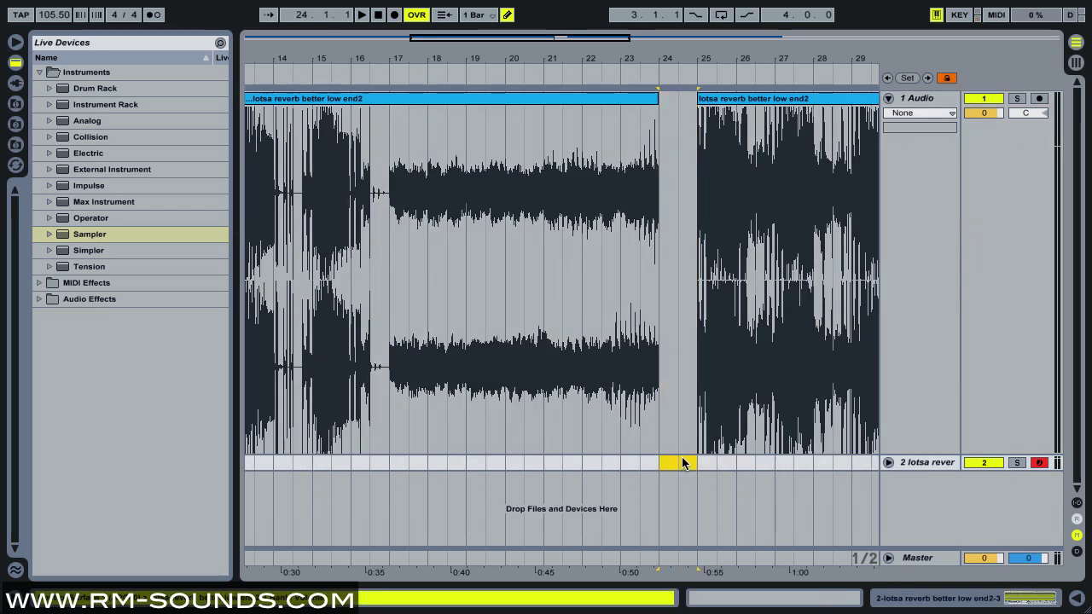
- Insert a one-bar MIDI clip at bar 24 holding a C3 note stretched across it
right_click(682, 458)
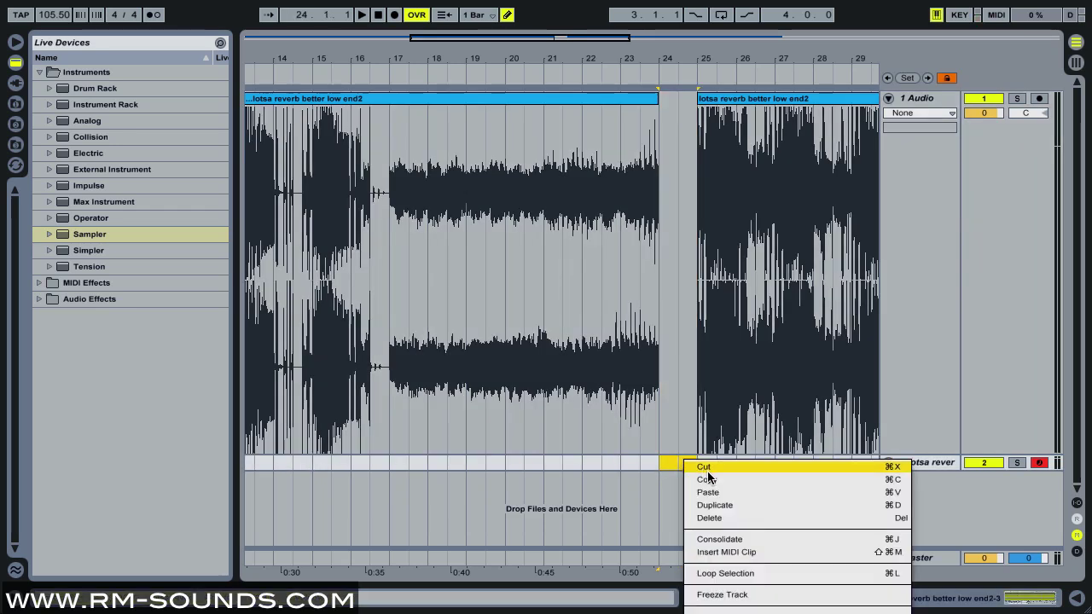
click(768, 554)
click(915, 466)
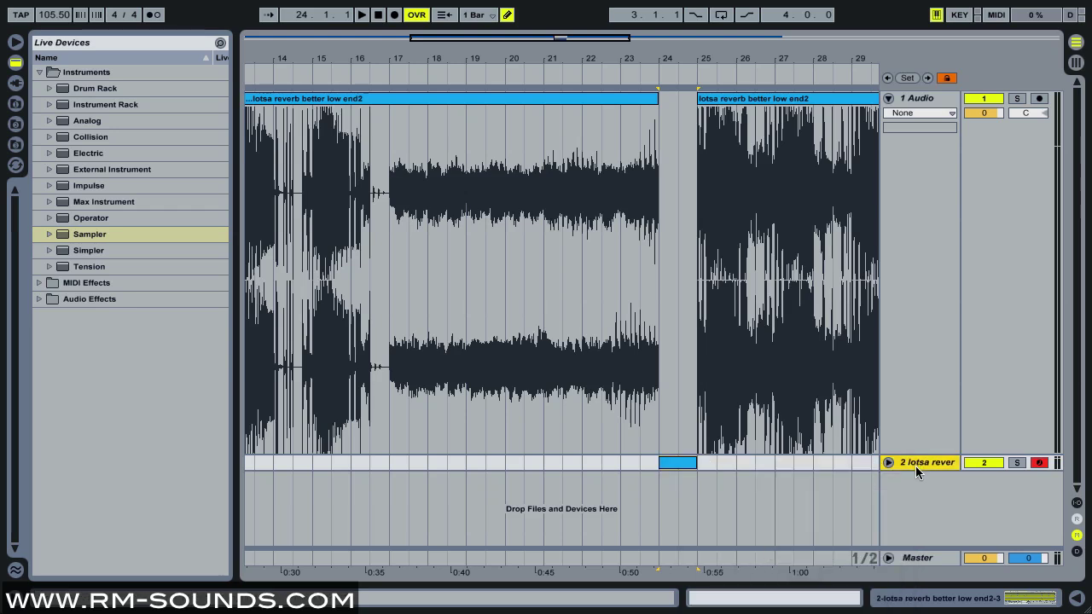
drag(915, 471, 916, 511)
double_click(677, 462)
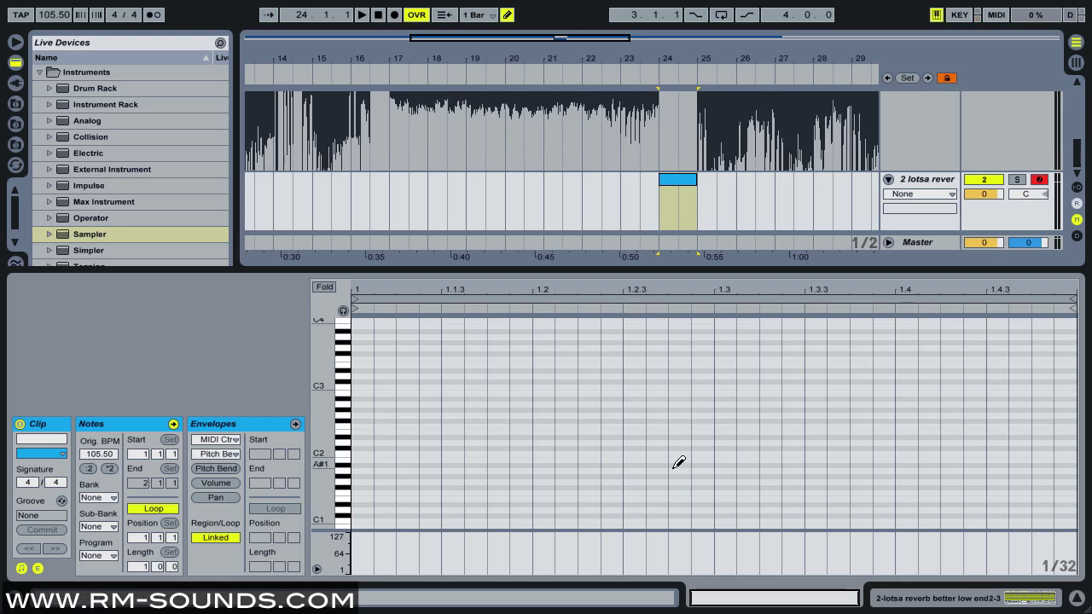
click(364, 388)
key(b)
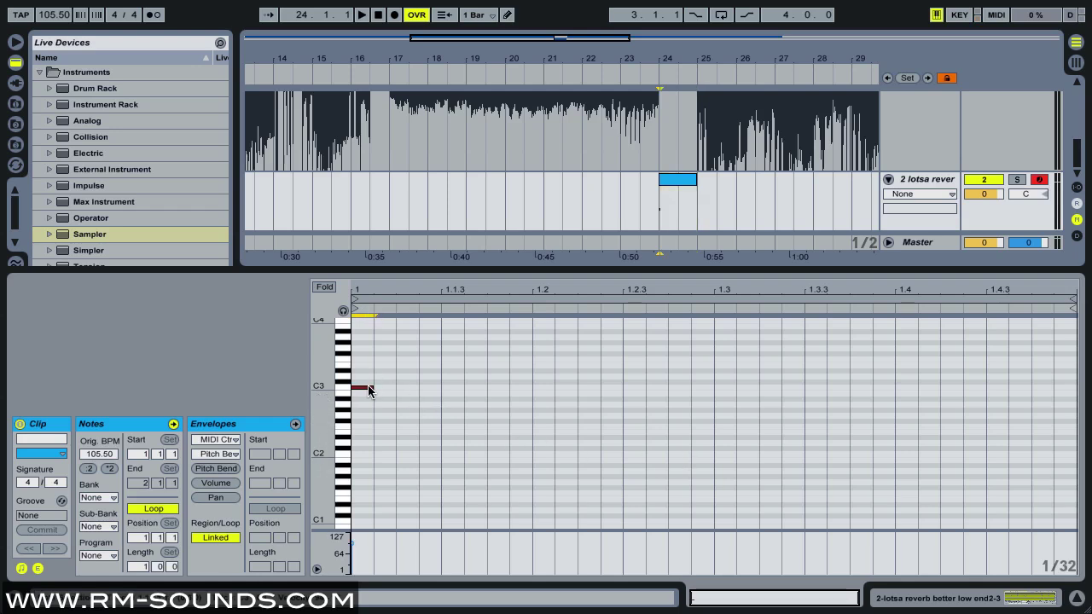
drag(369, 390, 1073, 391)
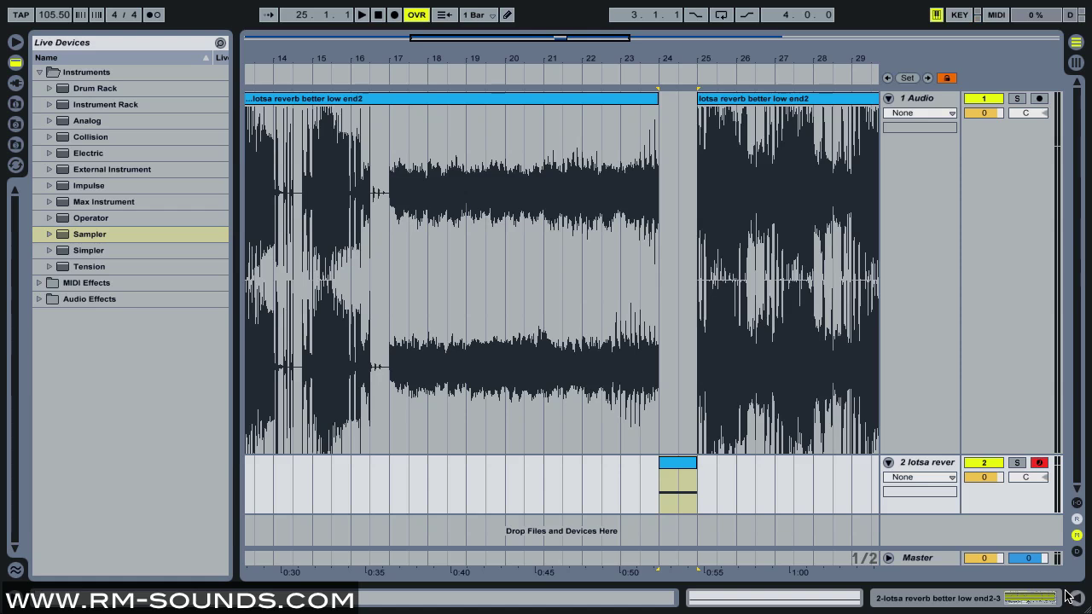
click(1077, 598)
- Raise the Sampler's volume from -12.0 dB to 0 dB in its Filter/Global settings
double_click(921, 465)
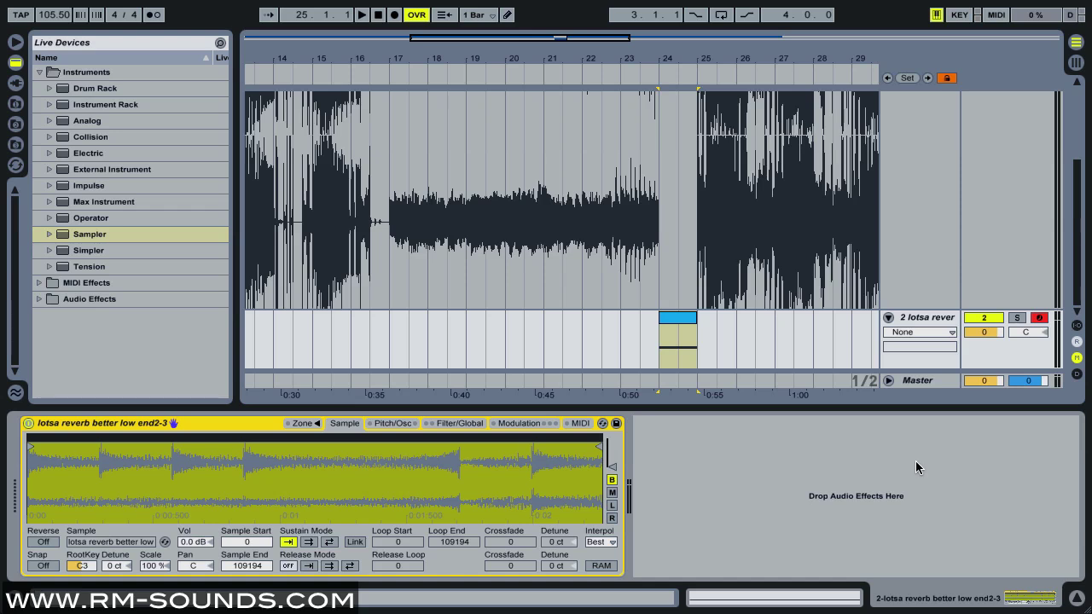
click(461, 425)
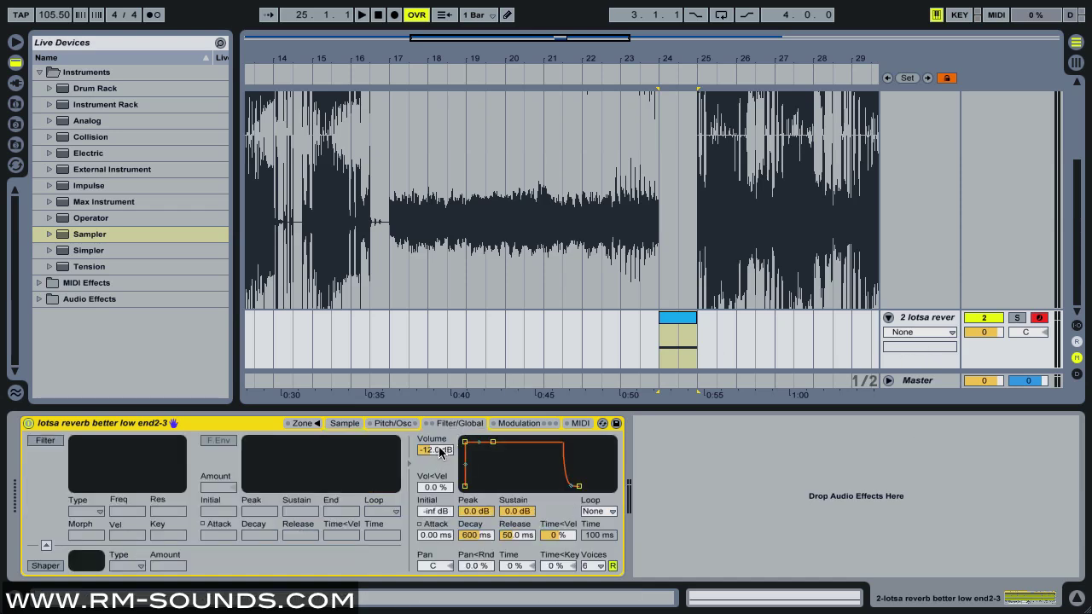
click(440, 452)
key(Delete)
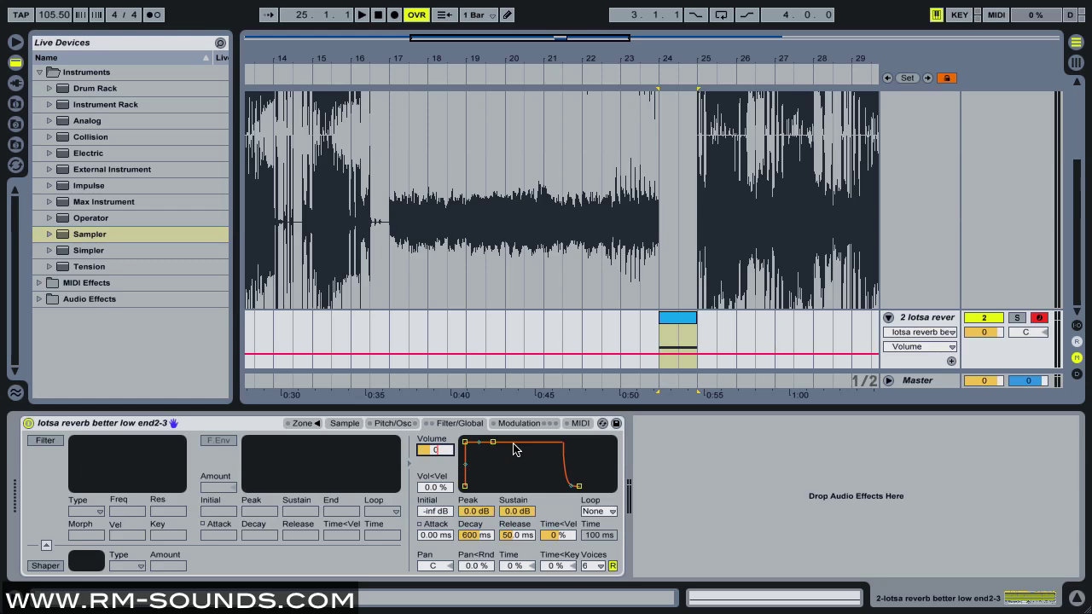
- Hide the Sampler panel and play through the bar 24 clip, stopping at 25.3.3
click(1081, 600)
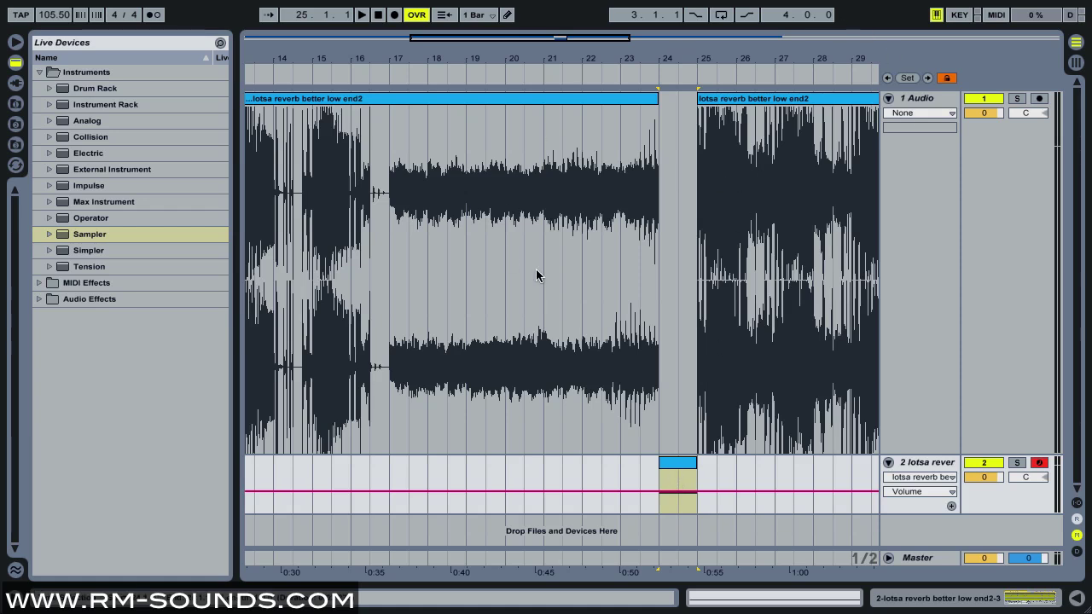
click(606, 77)
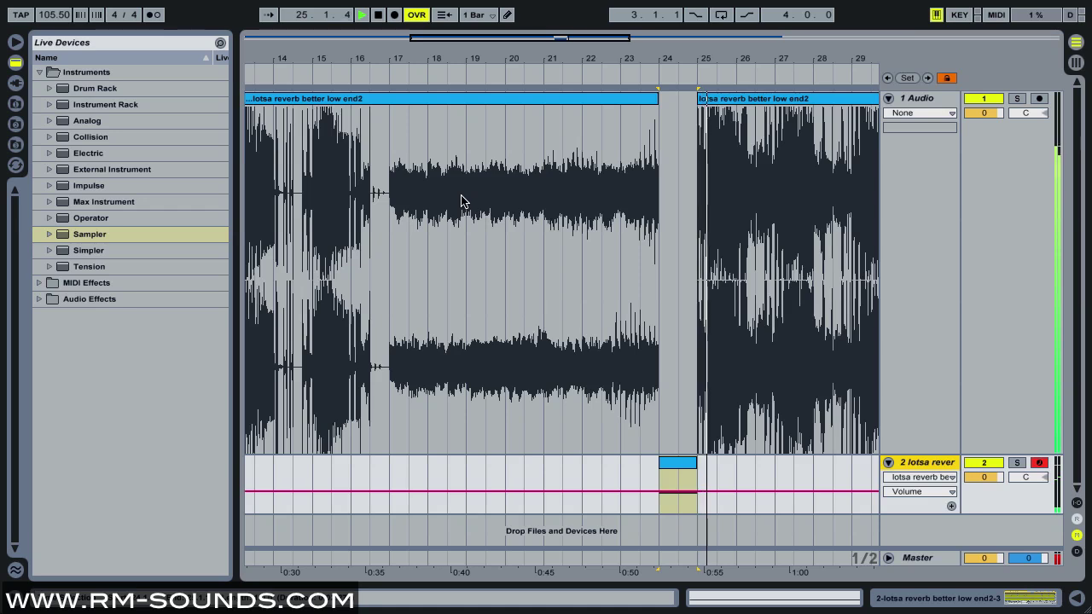
key(space)
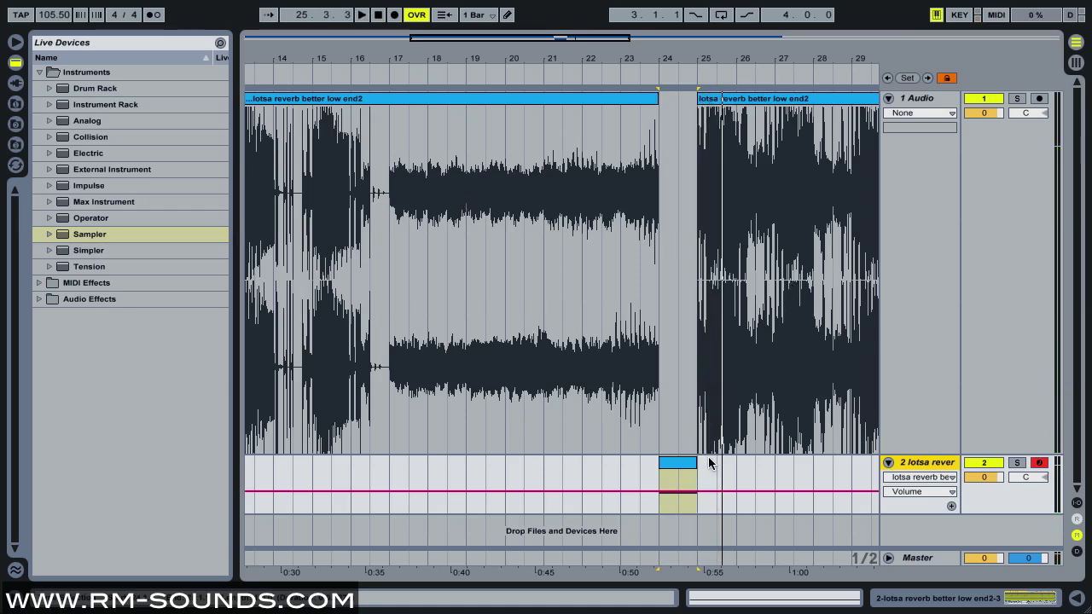
- Set the Sampler's Pitch Bend Range to +24 st in its MIDI tab
double_click(922, 463)
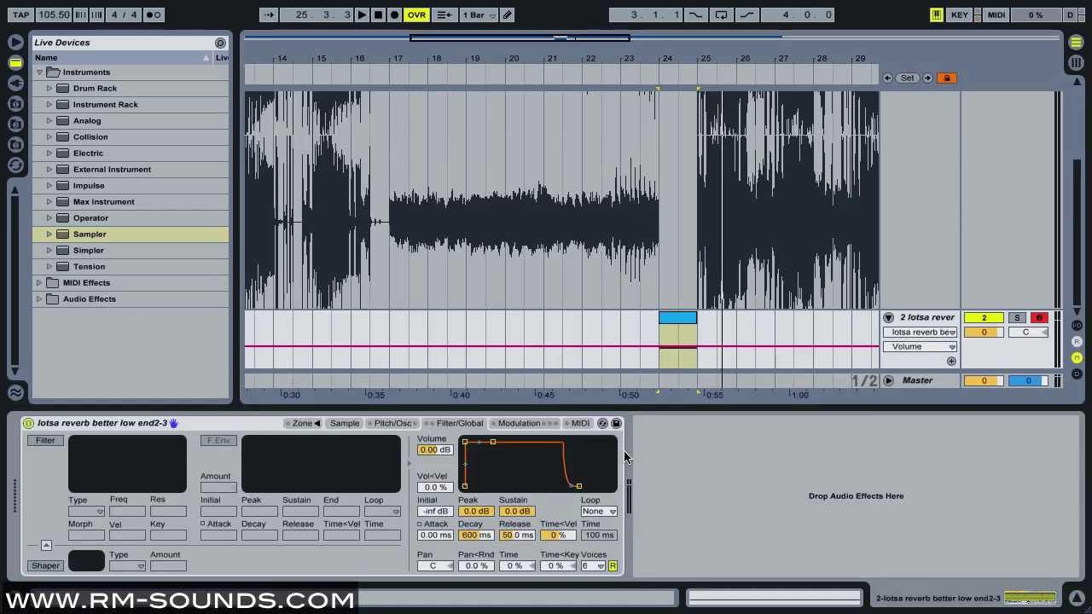
click(584, 424)
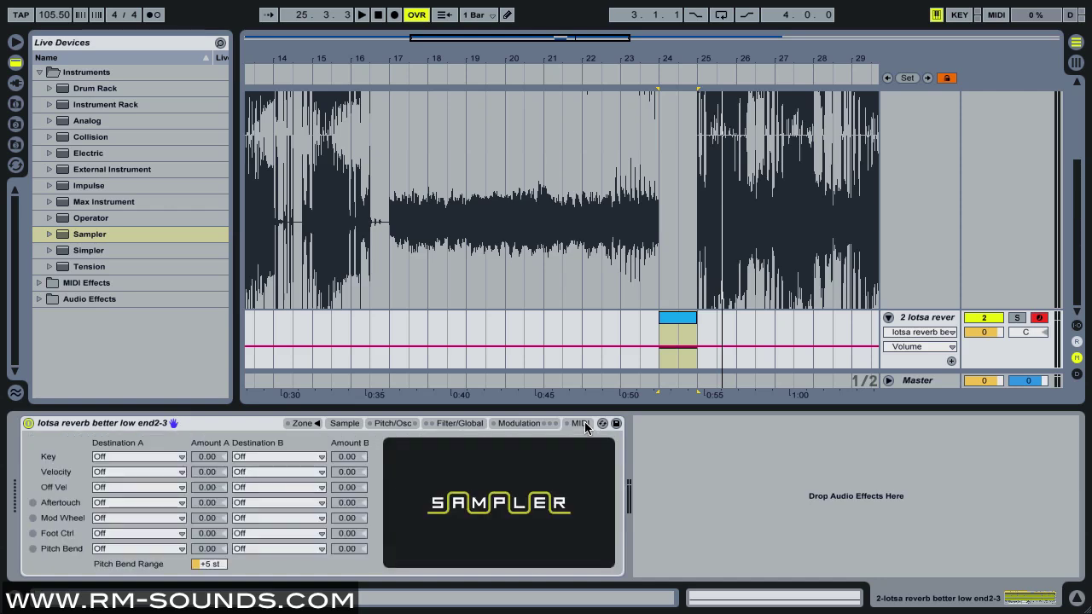
click(210, 567)
drag(209, 566, 211, 569)
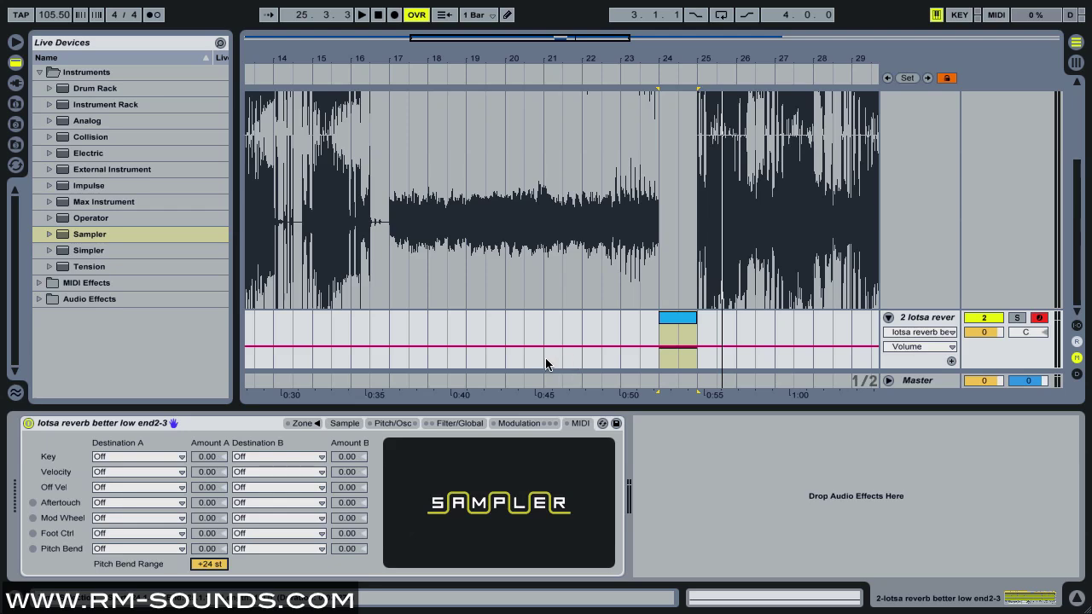
click(1077, 598)
- Open the bar 24 MIDI clip's envelope editor with Pitch Bend selected
double_click(676, 462)
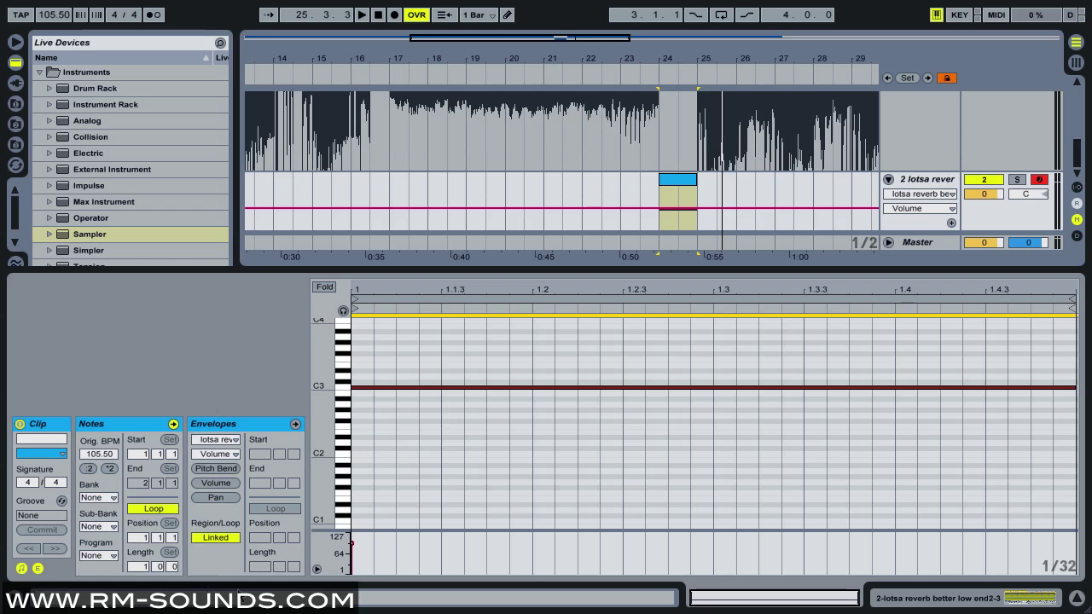
click(38, 568)
click(37, 568)
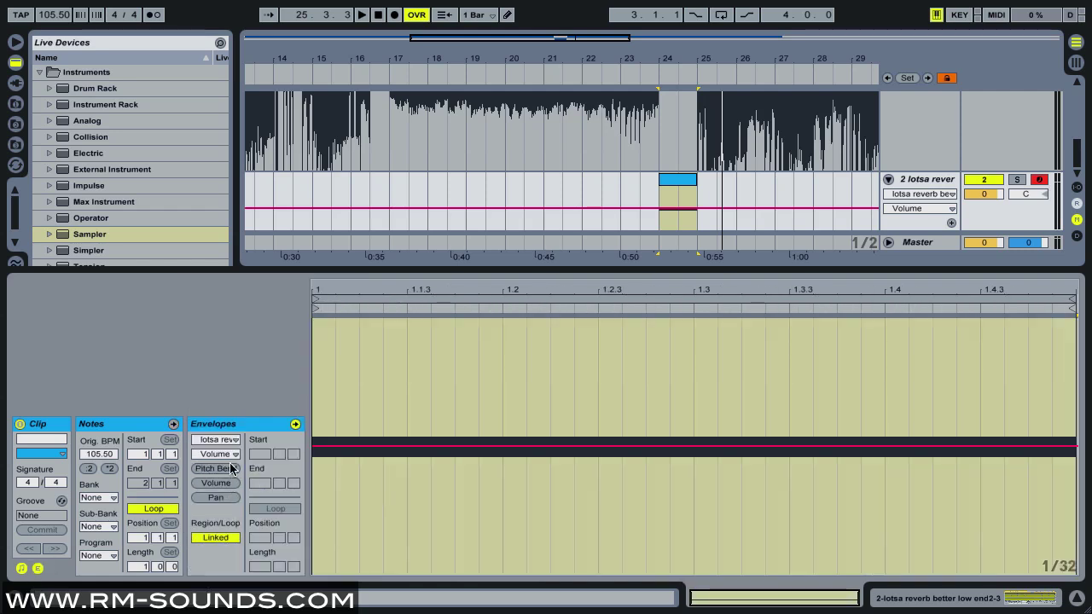
click(215, 468)
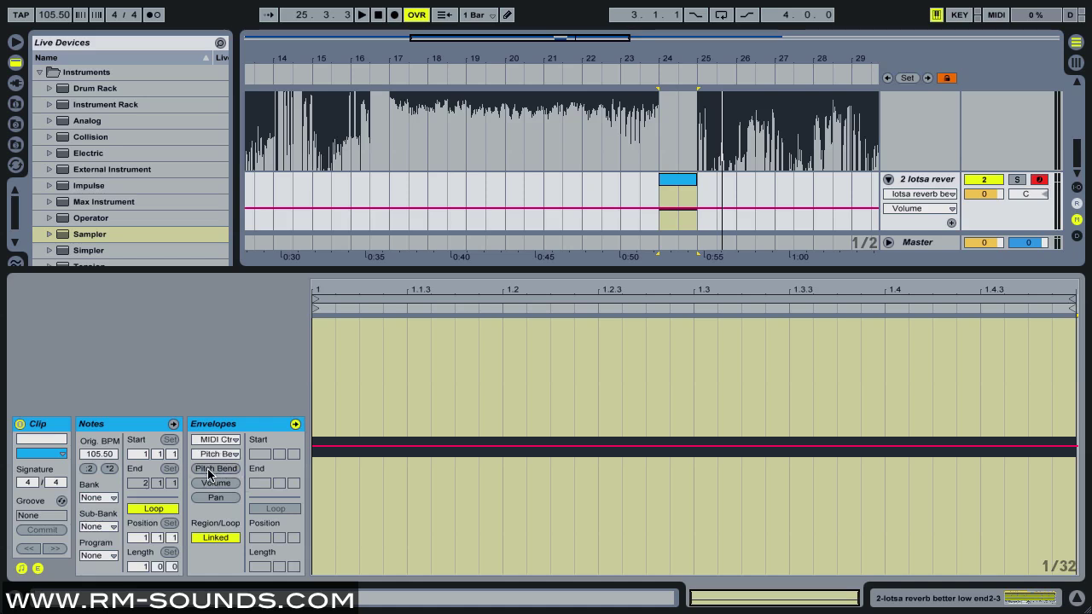
- Place pitch bend breakpoints holding near zero, then curving steeply down to the clip's end
click(314, 450)
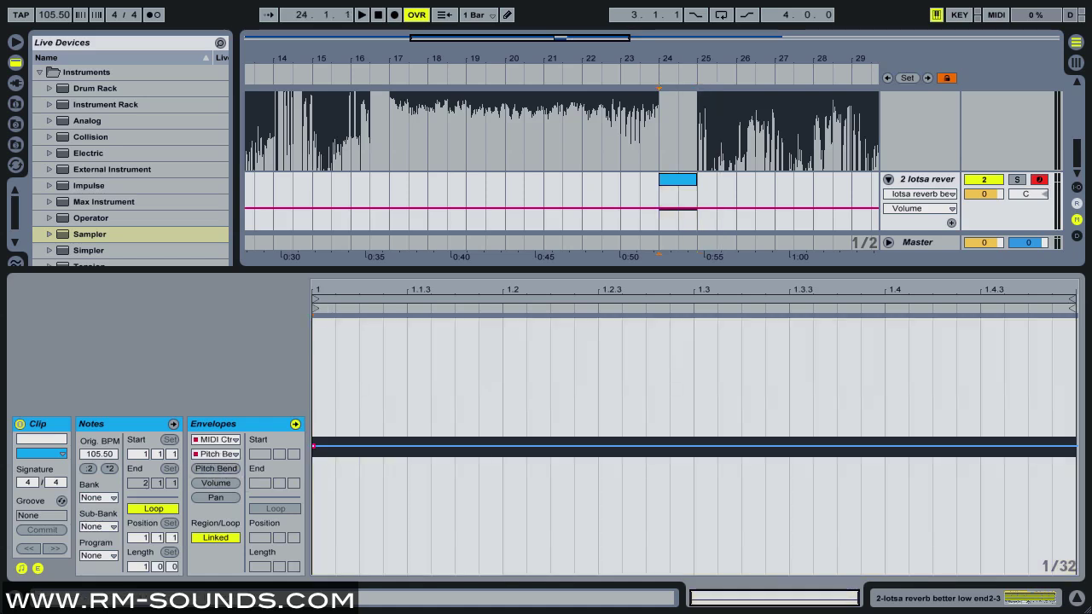
click(1074, 450)
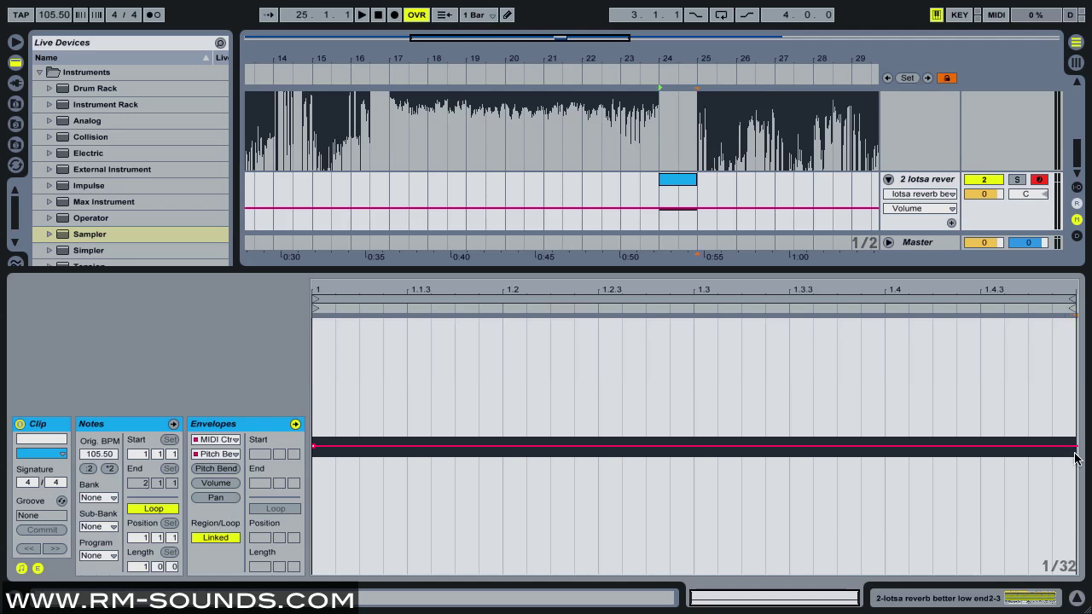
drag(1074, 452, 1074, 514)
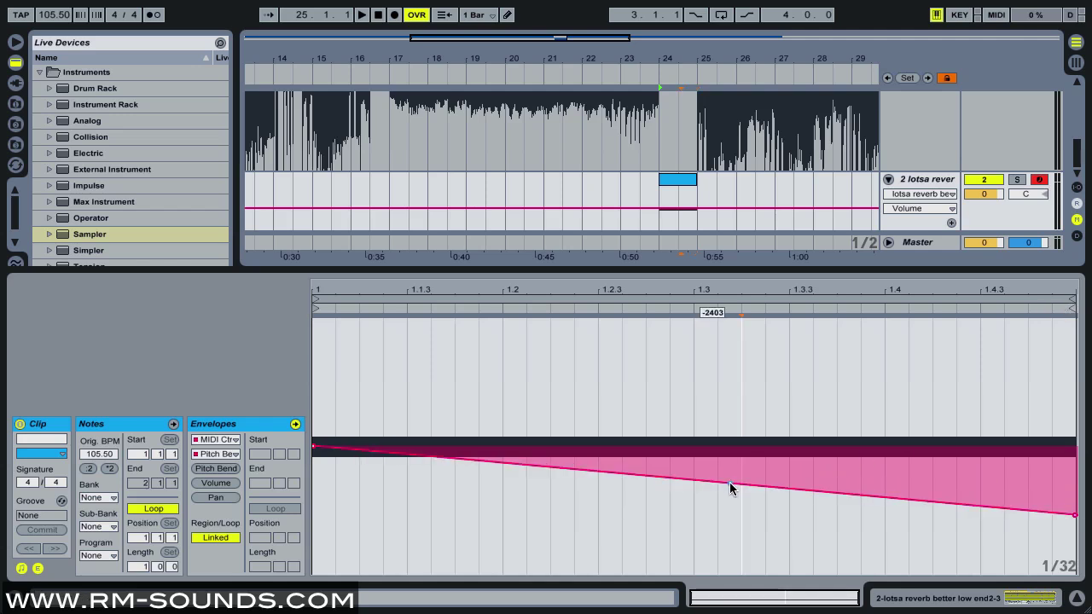
drag(730, 486, 726, 450)
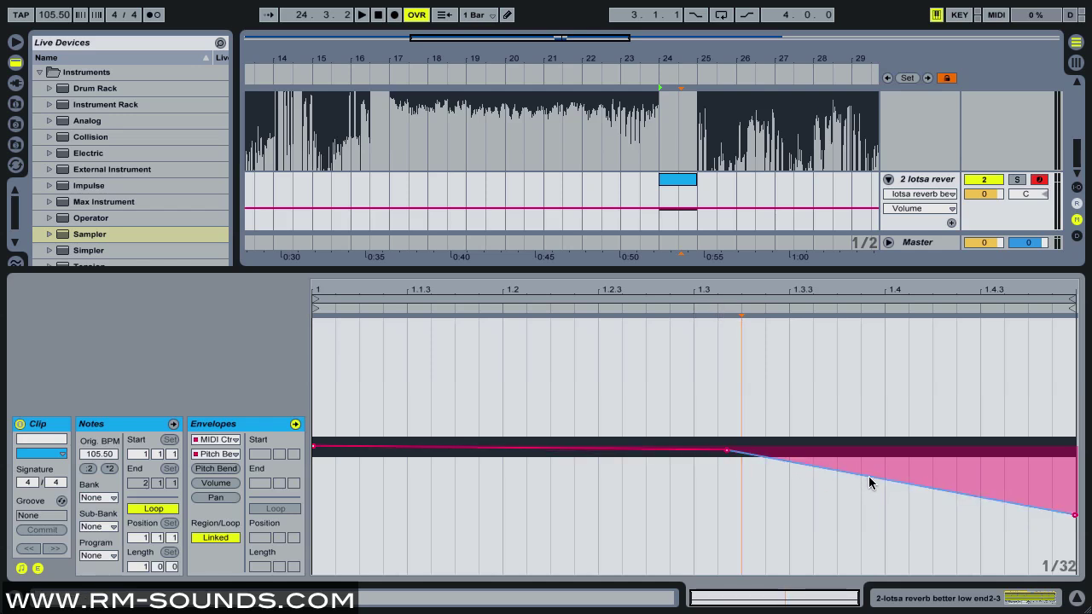
drag(868, 477, 878, 465)
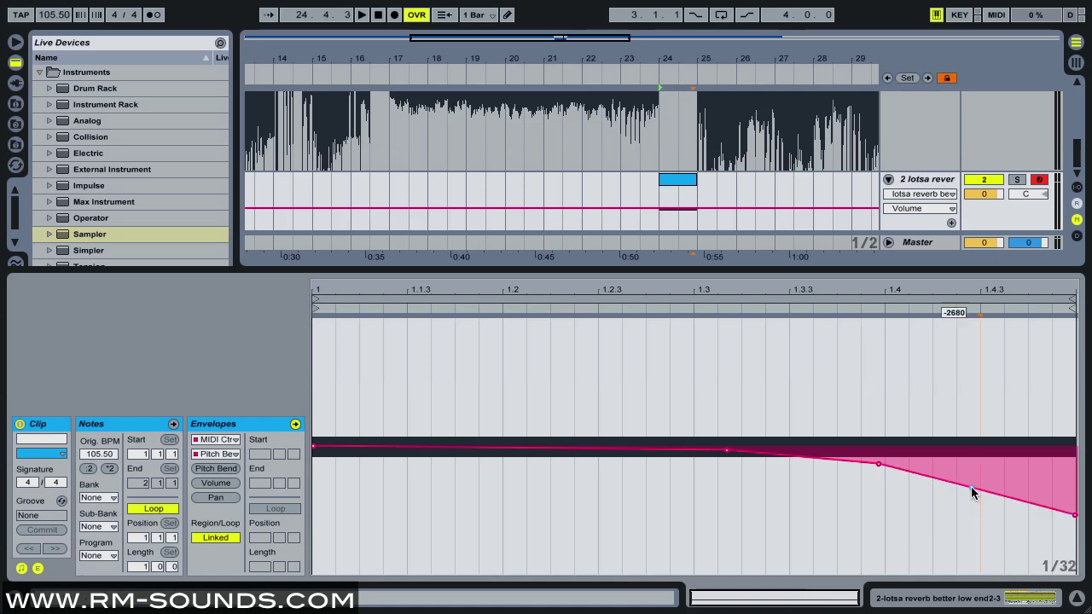
drag(971, 486, 982, 483)
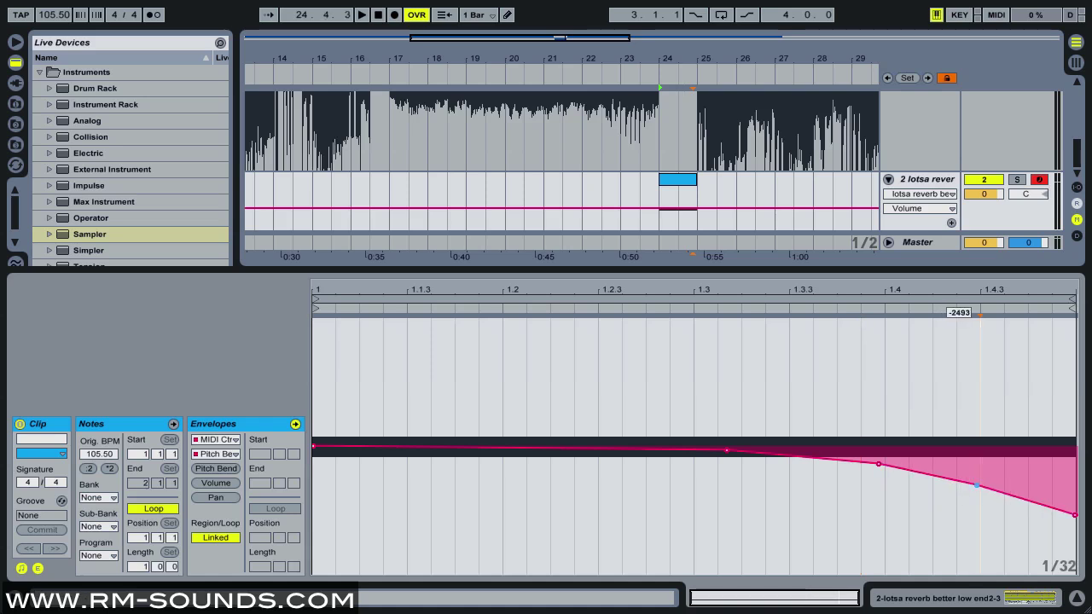
click(523, 448)
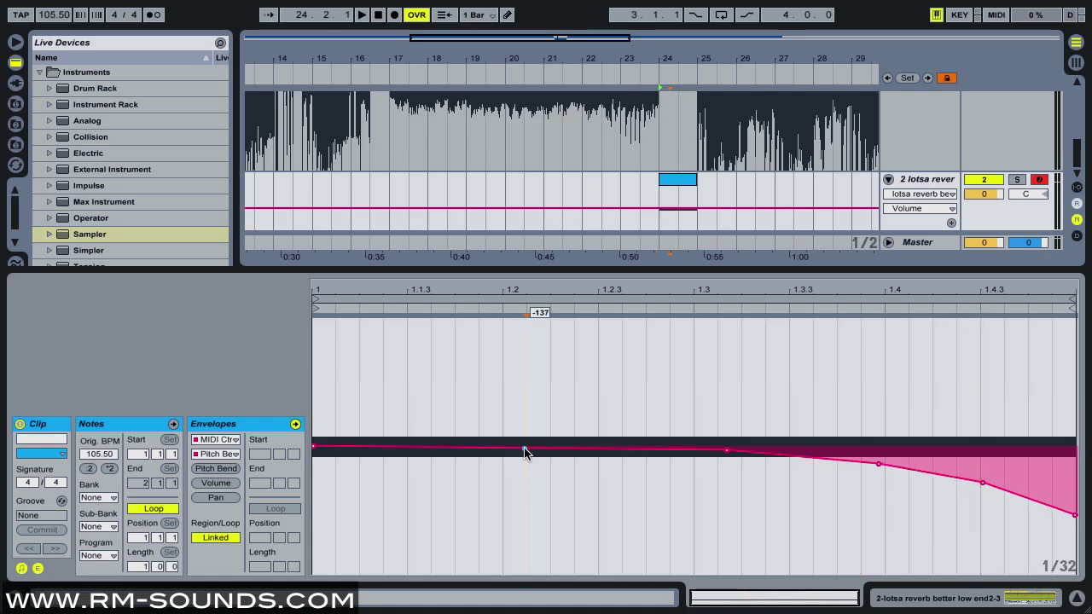
drag(878, 466, 869, 461)
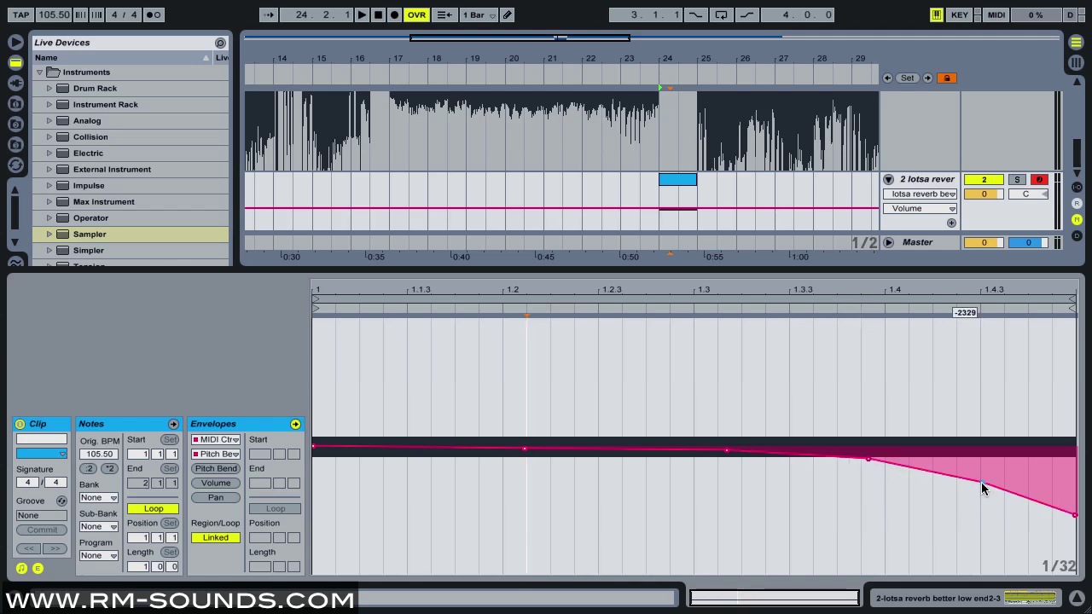
drag(982, 483, 982, 478)
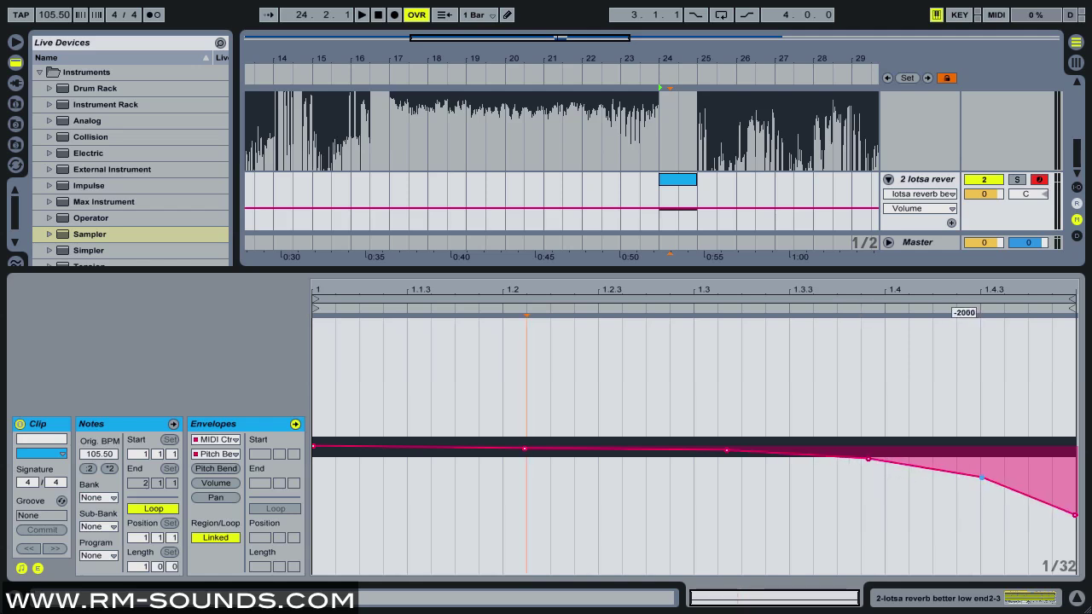
click(315, 447)
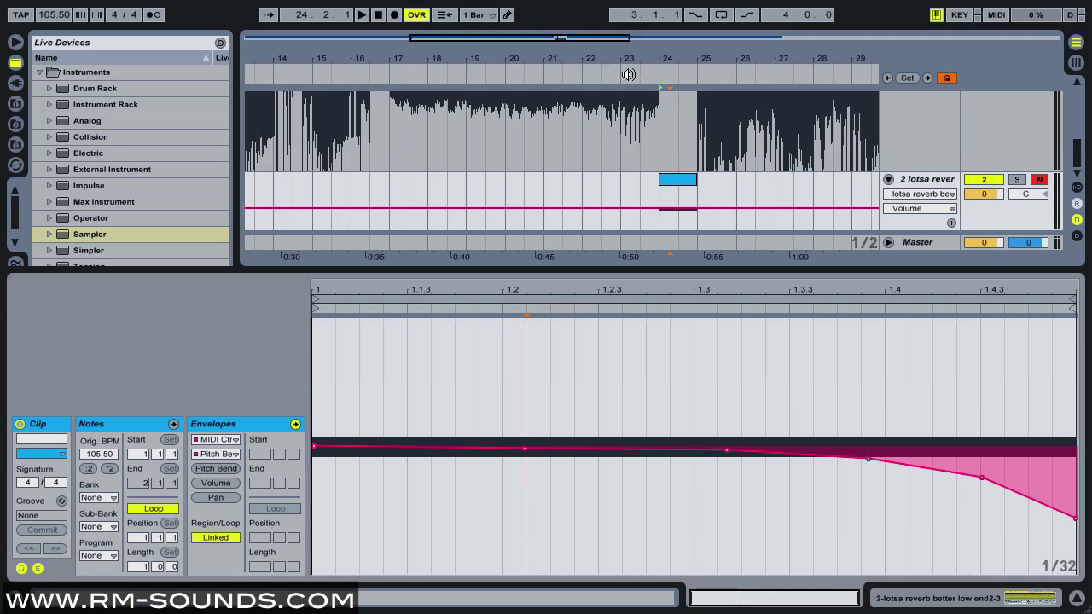
click(619, 73)
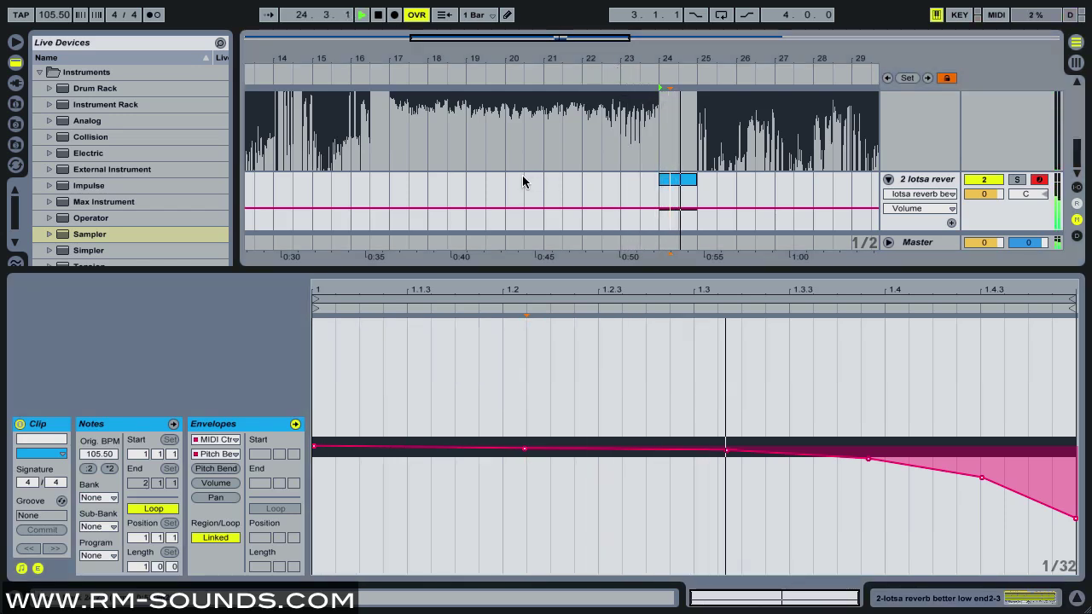
key(space)
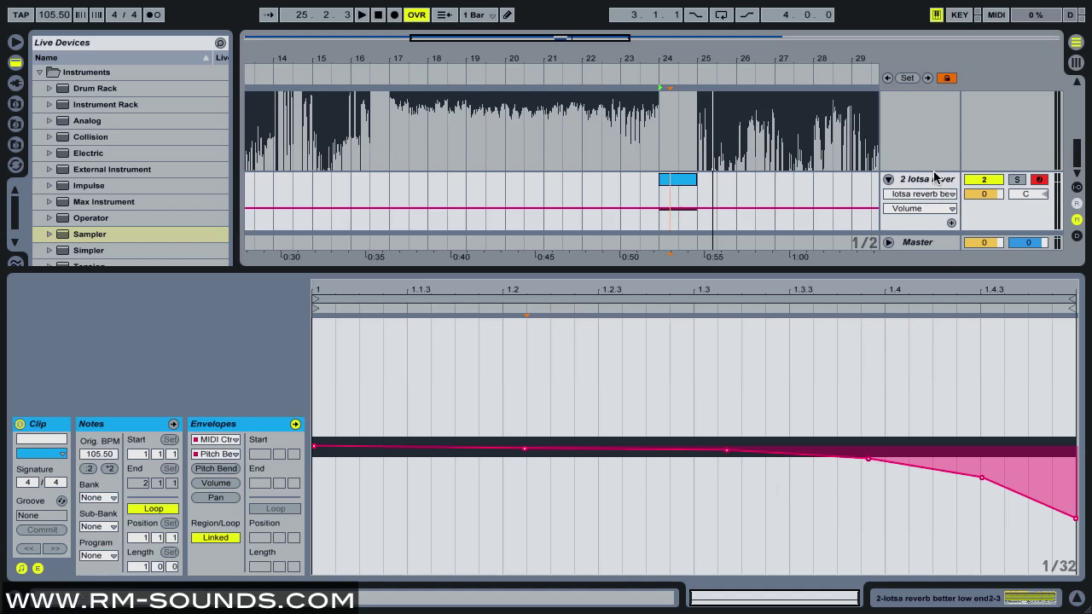
- Freeze the Sampler track, drop its tape-stop audio into track 1's bar 24 gap, and play it back
click(1076, 598)
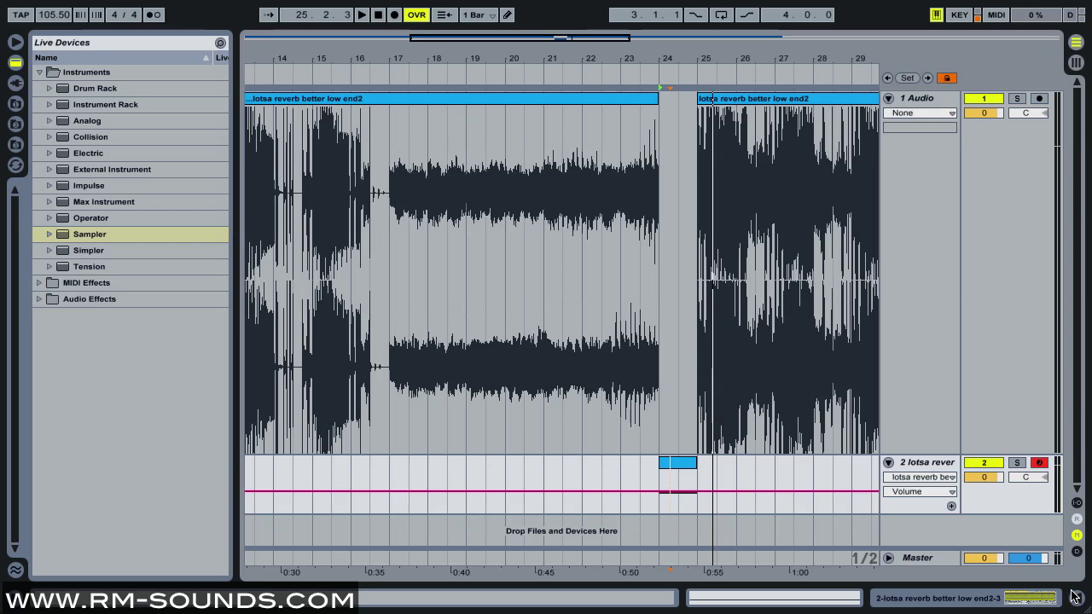
right_click(911, 466)
click(952, 200)
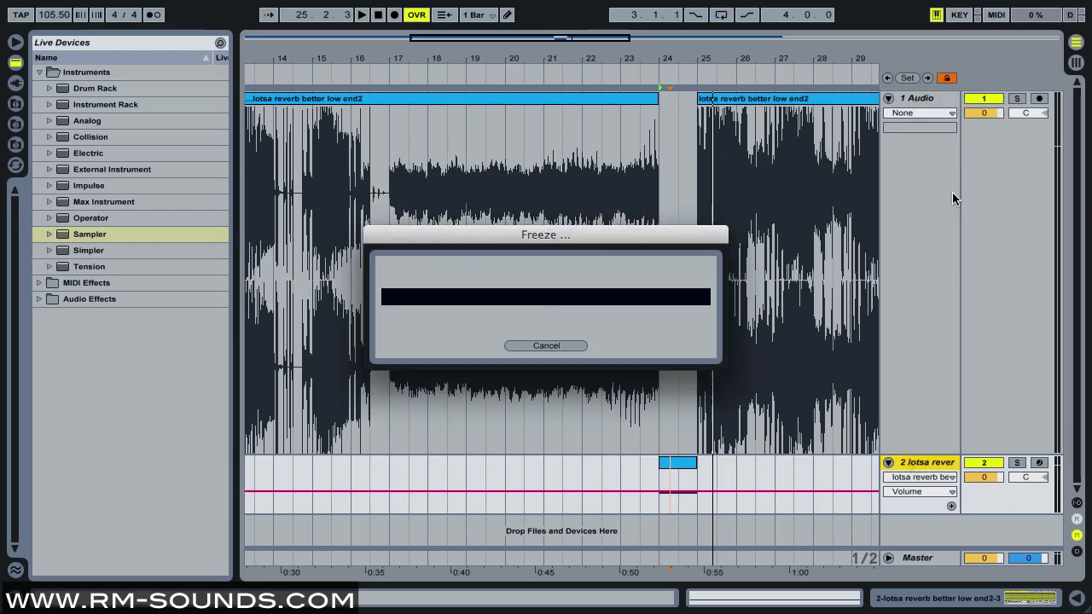
drag(675, 475, 681, 441)
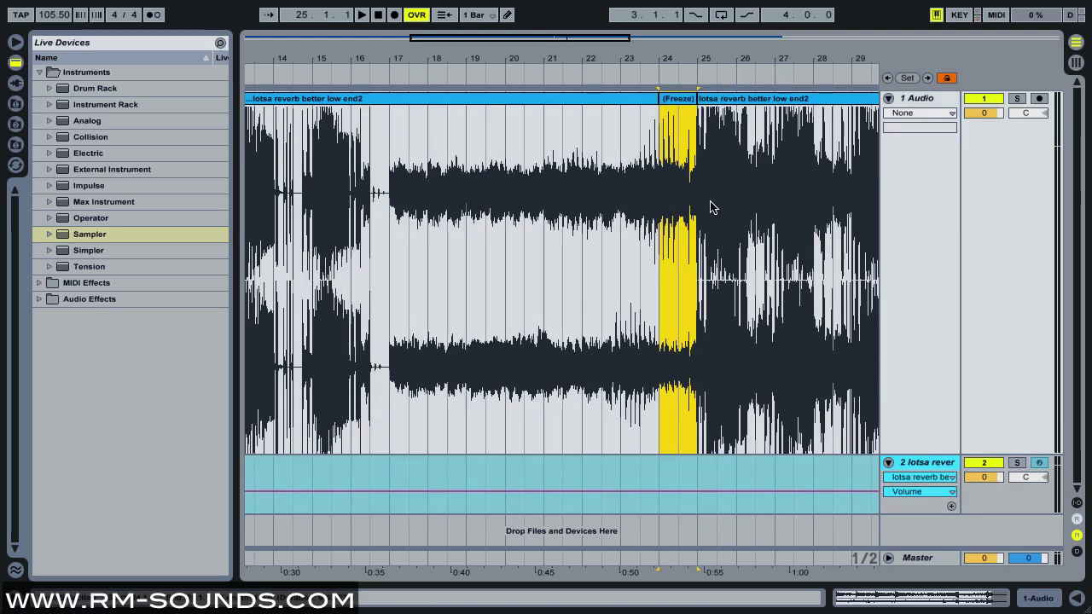
click(618, 74)
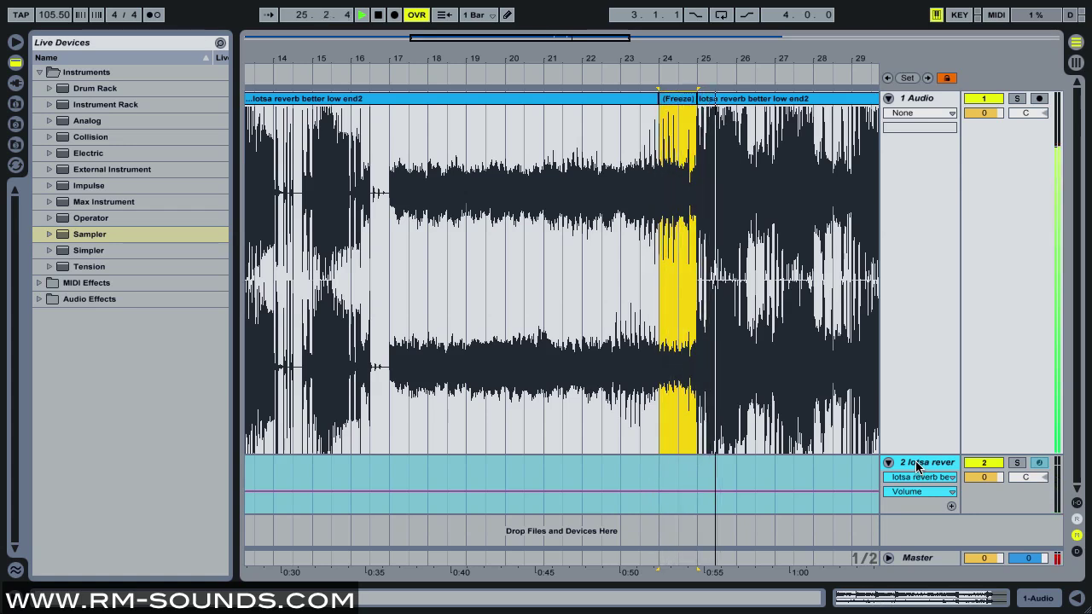
key(space)
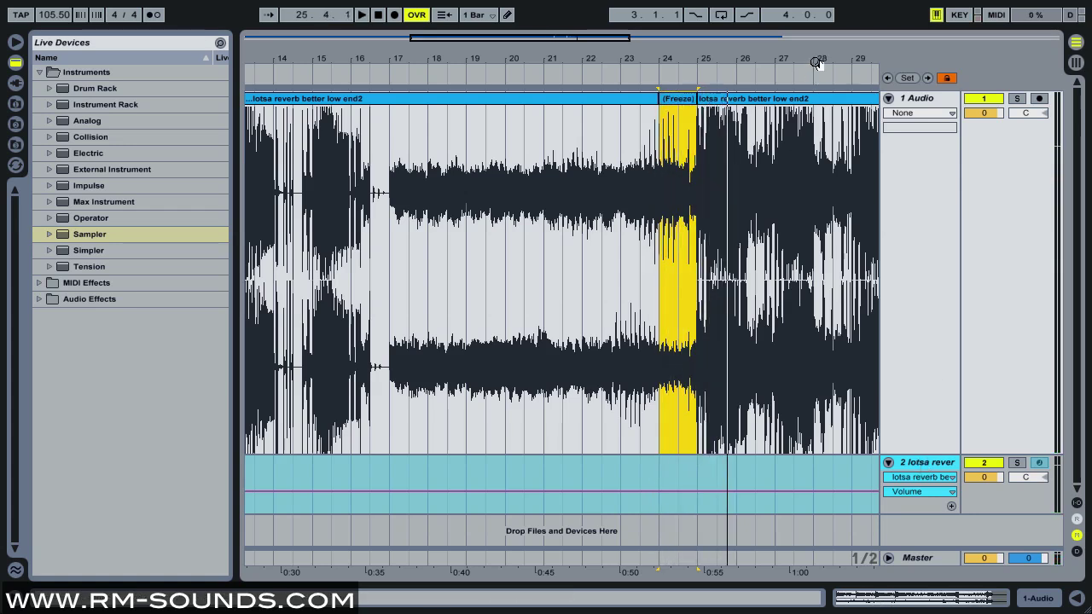
- Zoom in on the frozen tape-stop section and unfreeze the Sampler track
drag(816, 63, 825, 383)
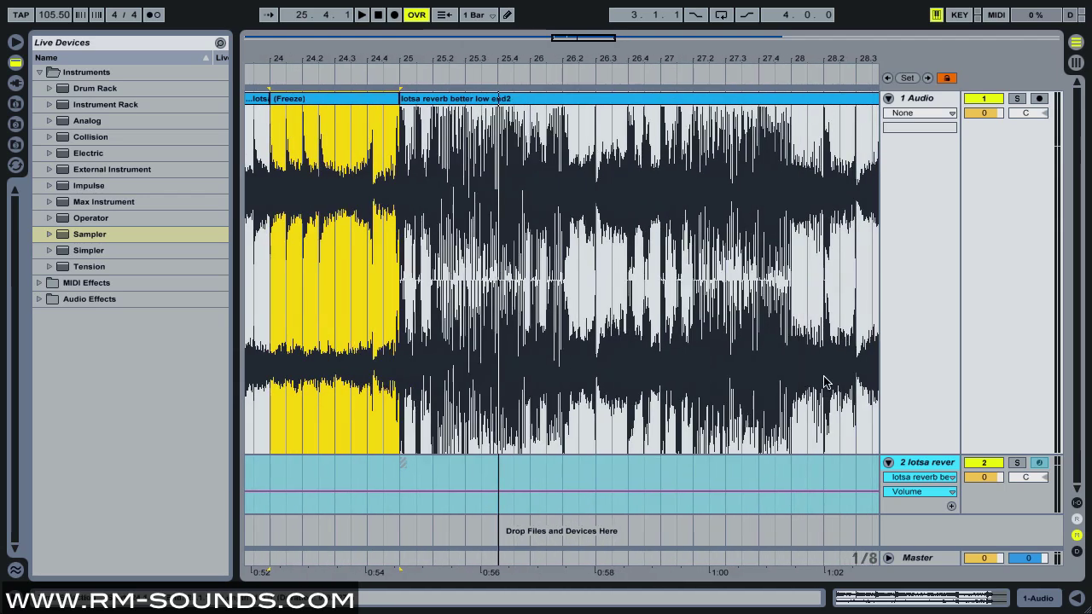
right_click(926, 464)
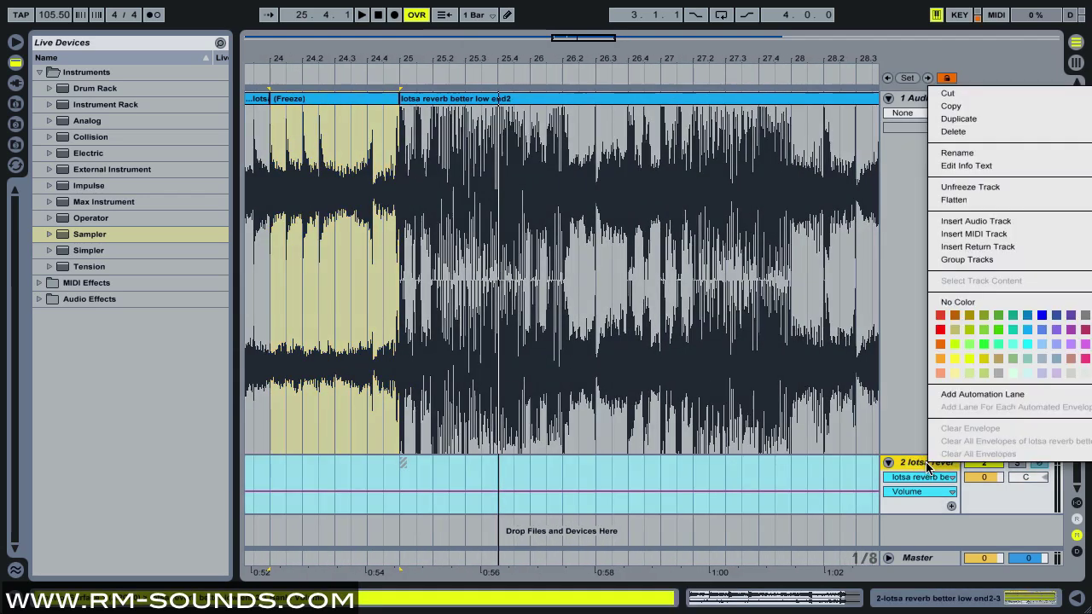
click(961, 188)
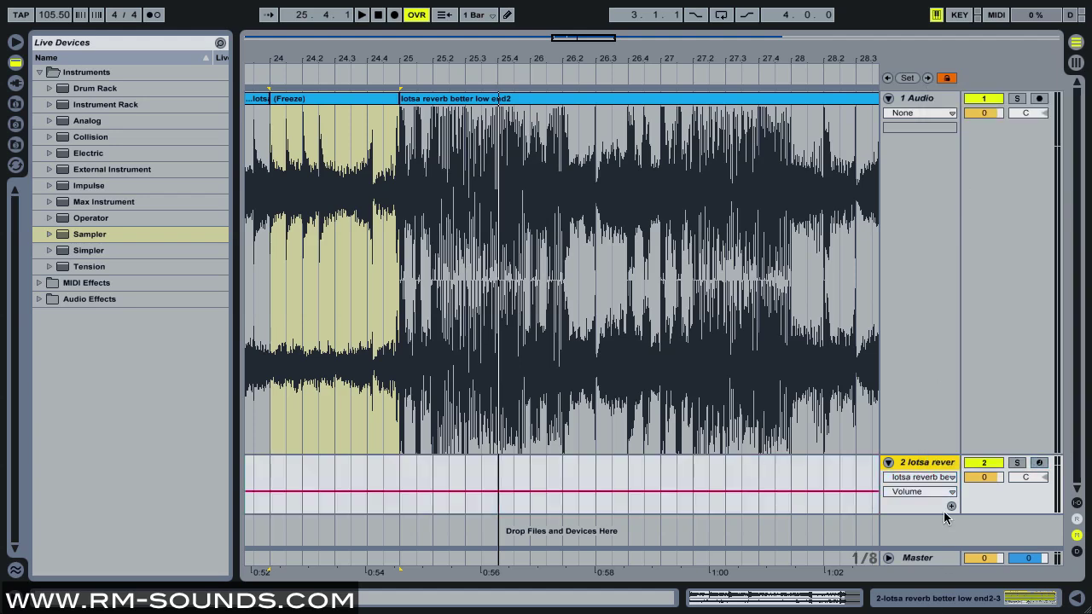
- Show and hide the Sampler device, then play from about bar 25
double_click(945, 466)
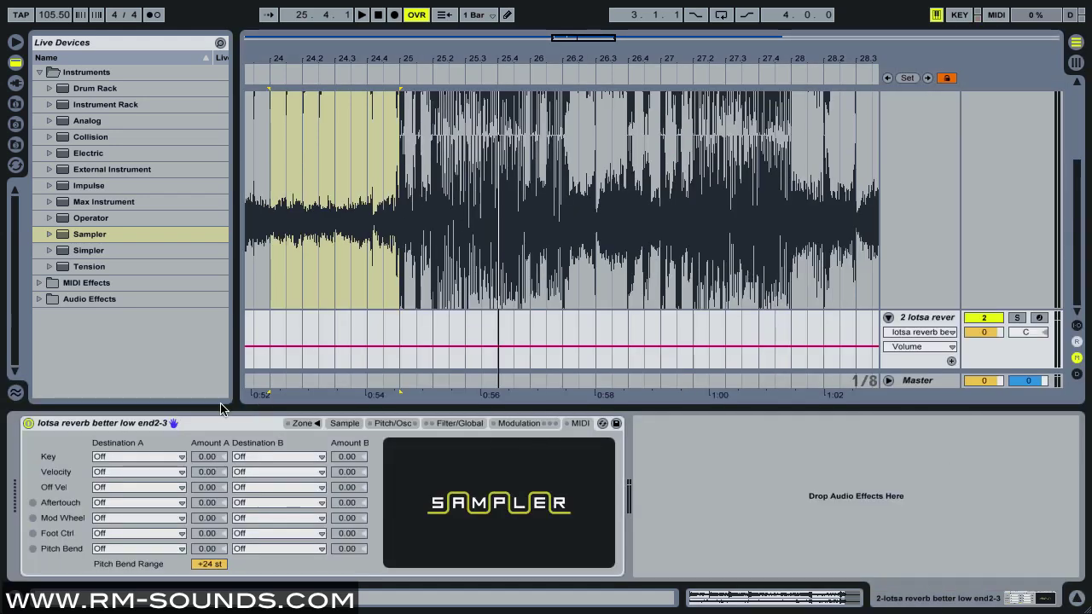
click(1079, 601)
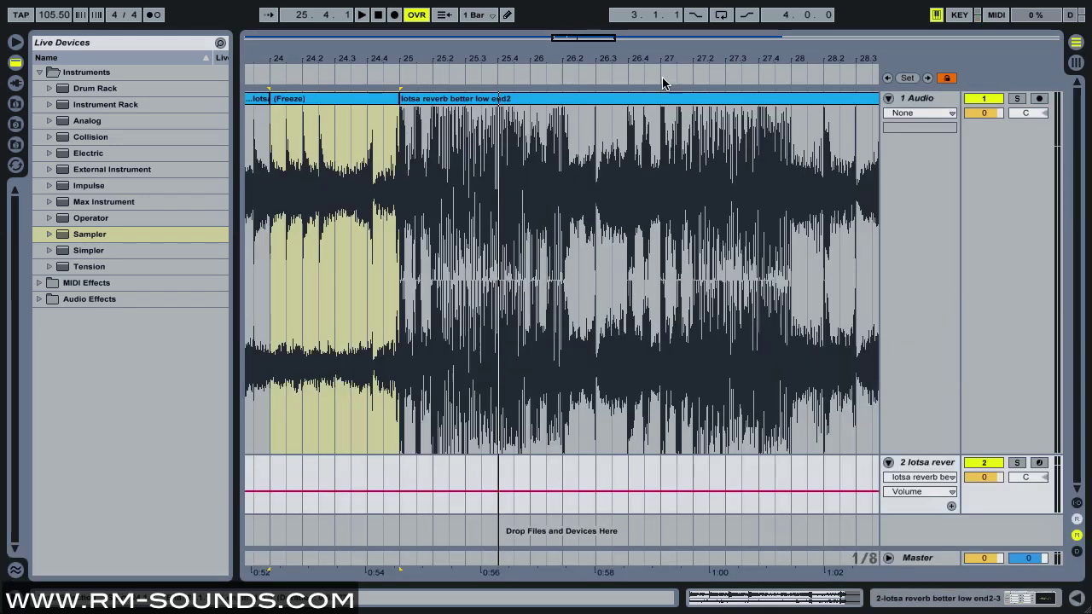
drag(553, 61, 367, 81)
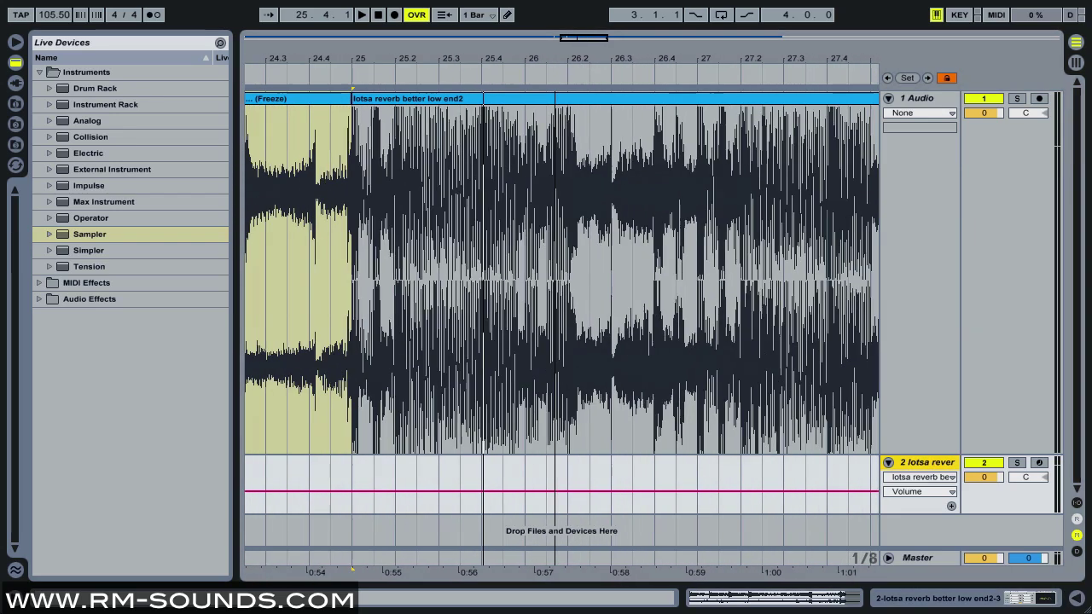
click(352, 74)
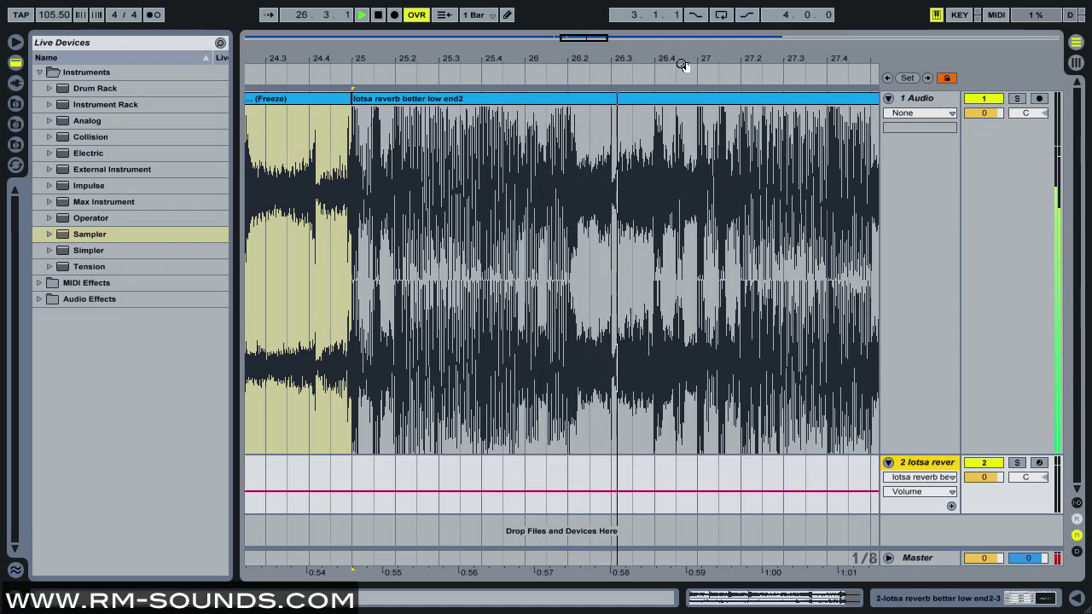
- Stop playback and split track 1's clip at bars 27 and 27.3, cutting that section out
key(space)
mouse_move(706, 55)
mouse_down()
mouse_move(707, 94)
mouse_move(560, 165)
mouse_move(819, 170)
mouse_move(750, 171)
mouse_move(750, 160)
mouse_up()
drag(733, 60, 716, 168)
click(650, 158)
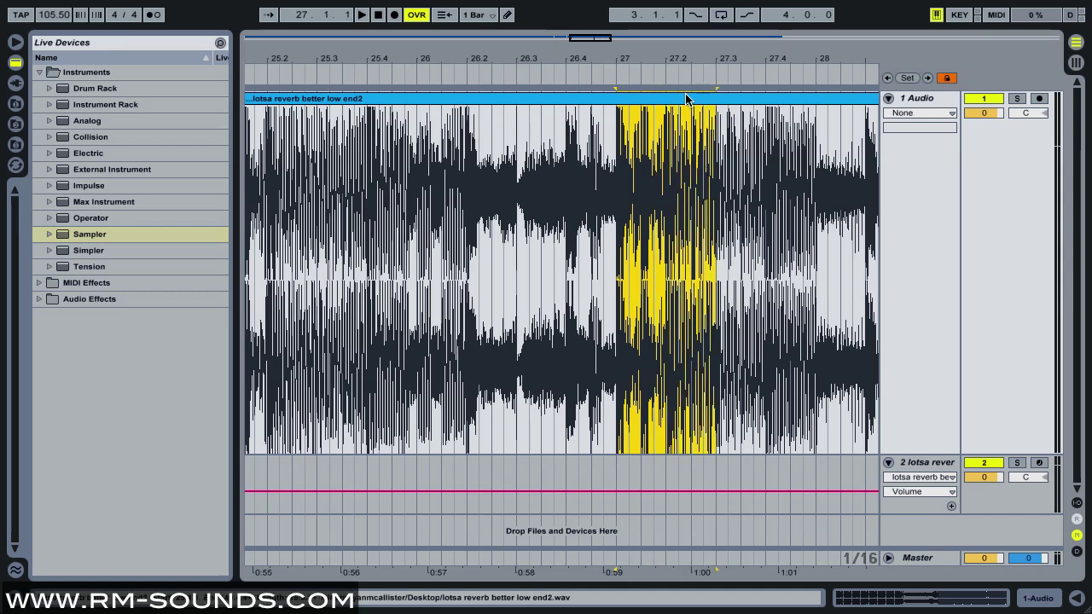
key(ctrl+e)
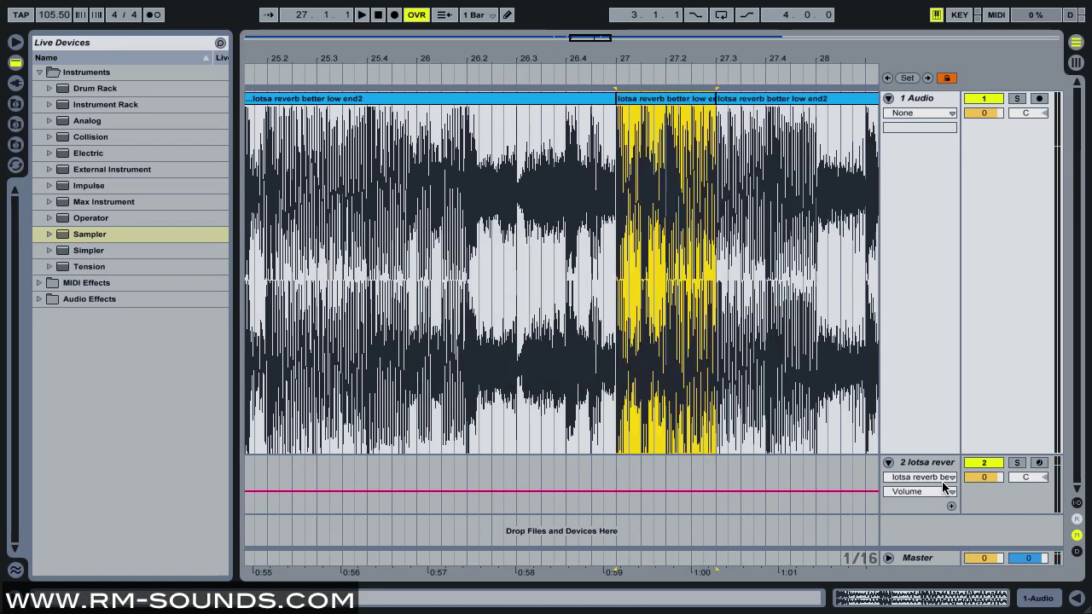
- Inspect the sample loaded in the Sampler, then return to the audio track's details
double_click(939, 472)
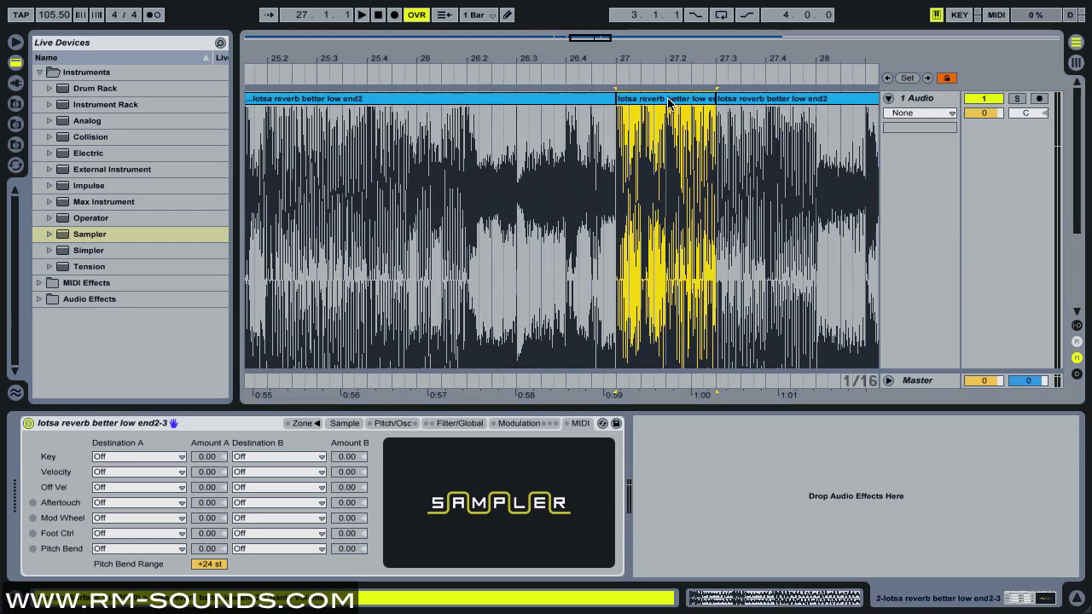
click(346, 424)
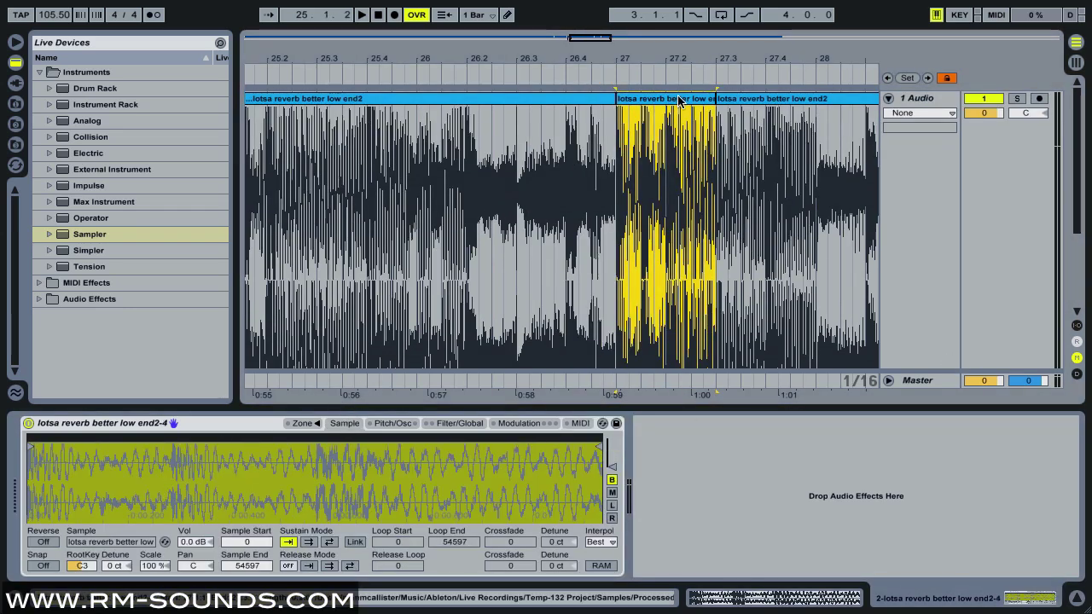
click(679, 184)
scroll(678, 184, down, 2)
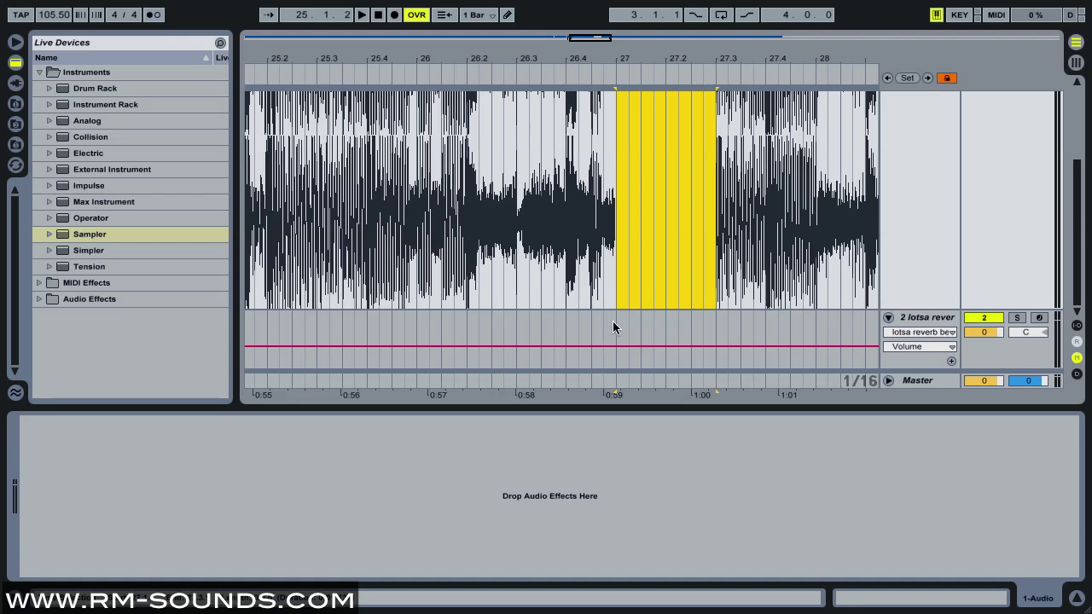
- Insert an empty MIDI clip over bars 27–27.3 and stretch a C3 note across the whole bar
drag(613, 321, 714, 319)
right_click(687, 321)
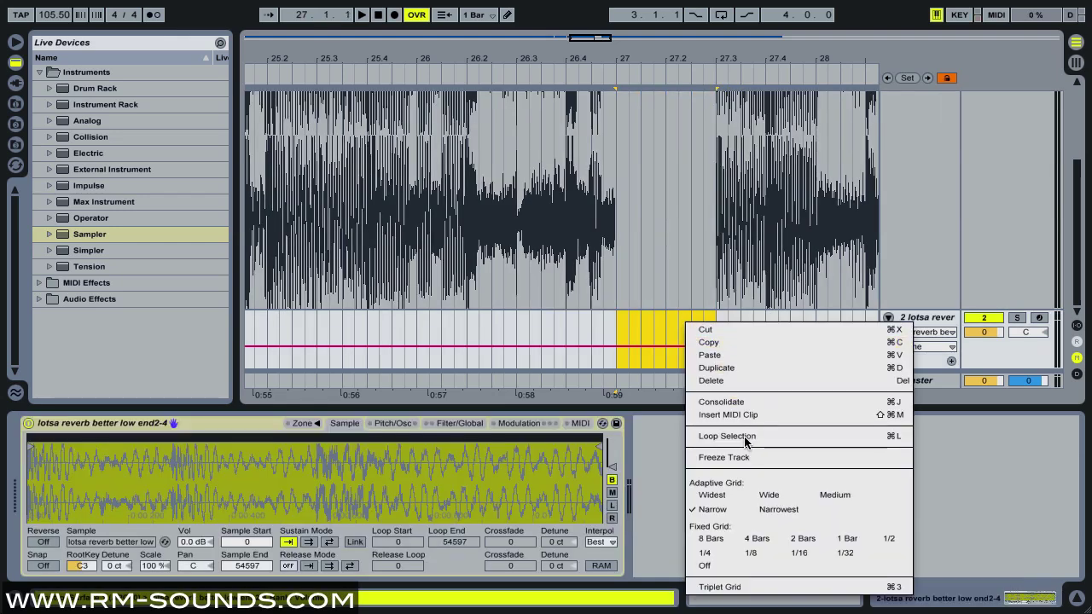
click(743, 413)
double_click(693, 318)
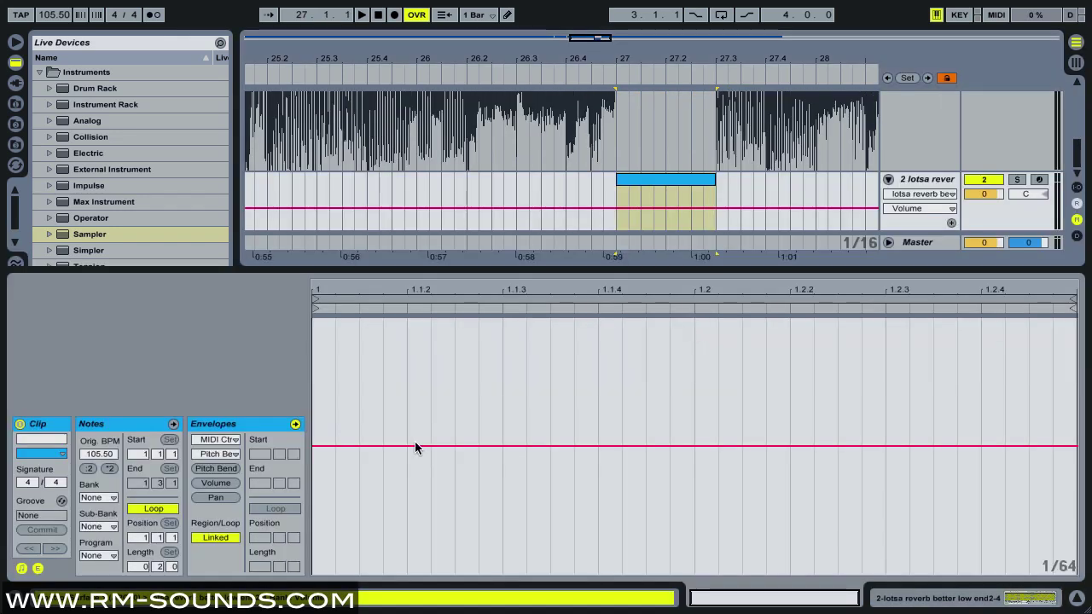
click(38, 569)
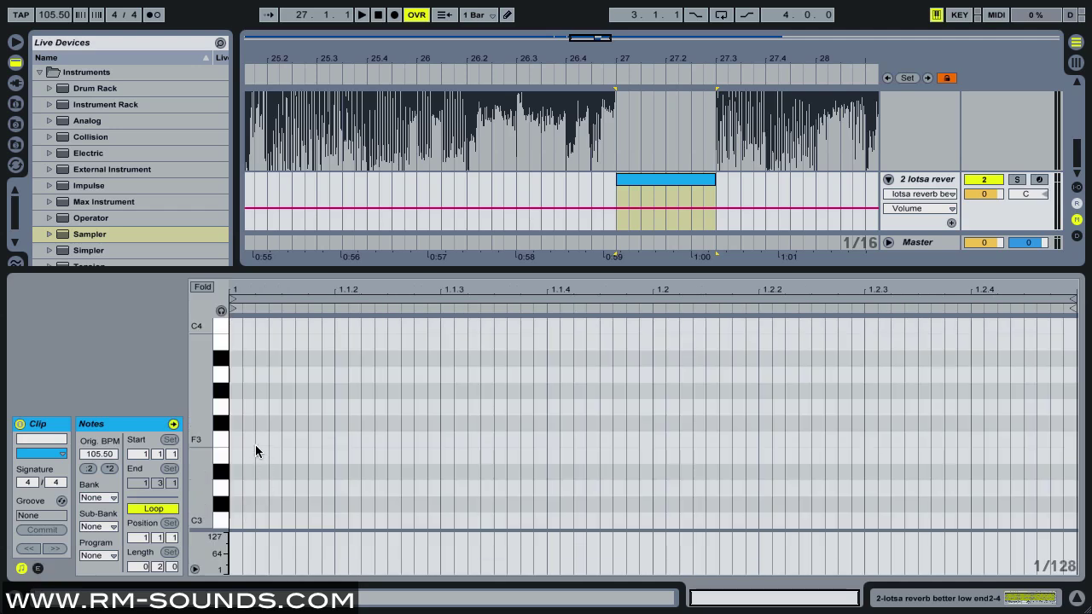
click(243, 520)
key(b)
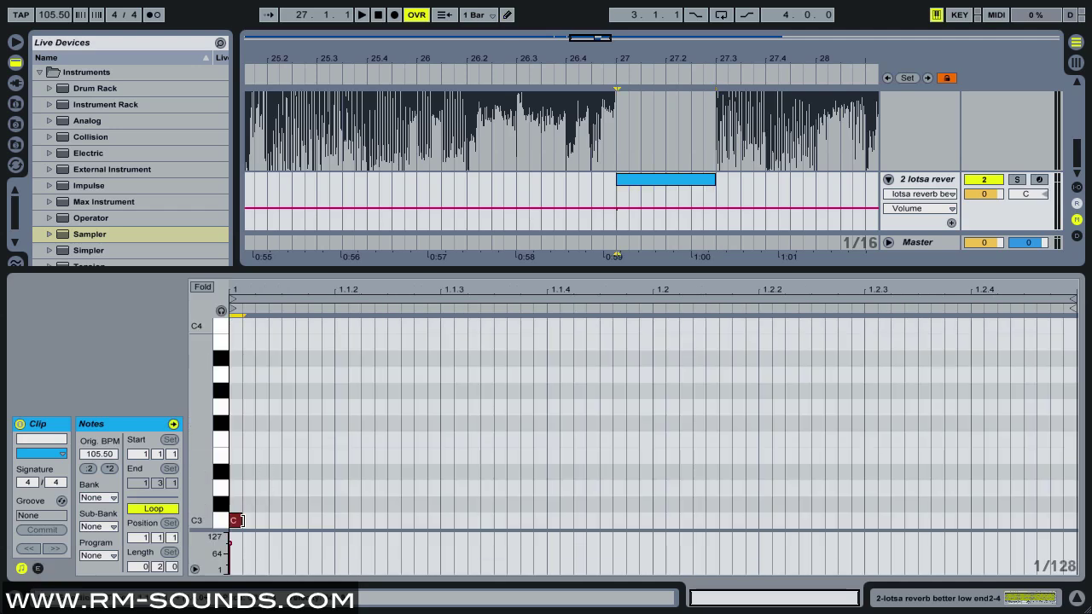
drag(247, 520, 1079, 526)
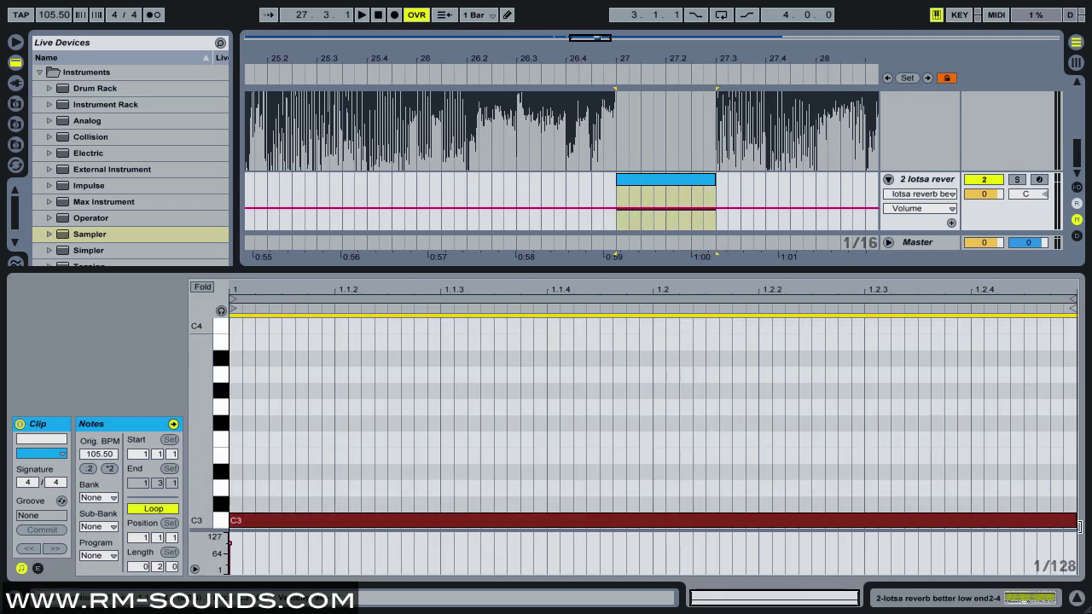
- Draw a pitch-bend envelope diving to -8192 and returning to the top, then audition it
click(38, 569)
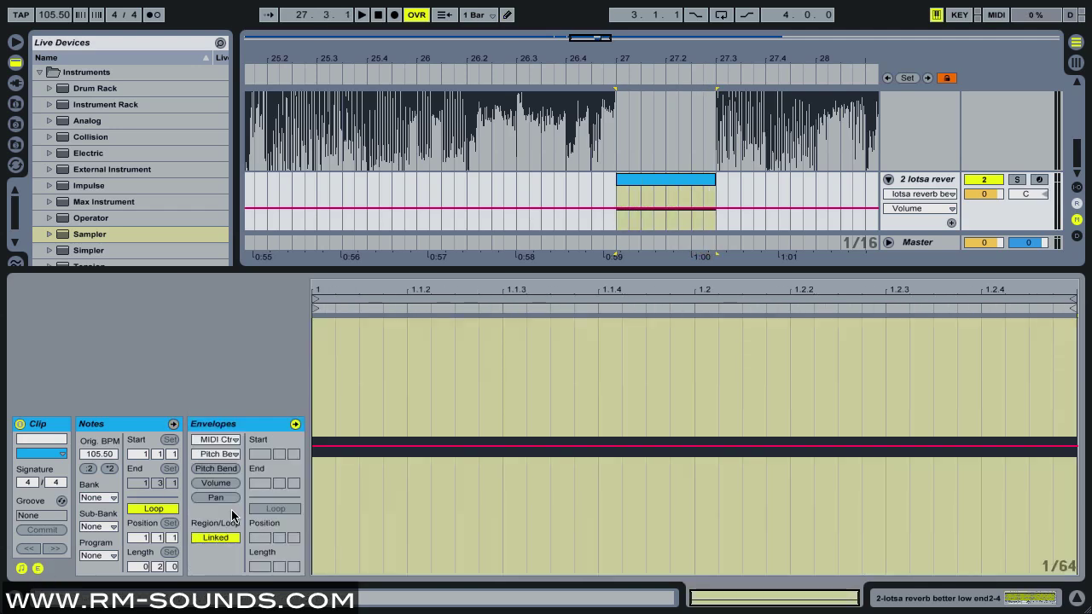
click(365, 446)
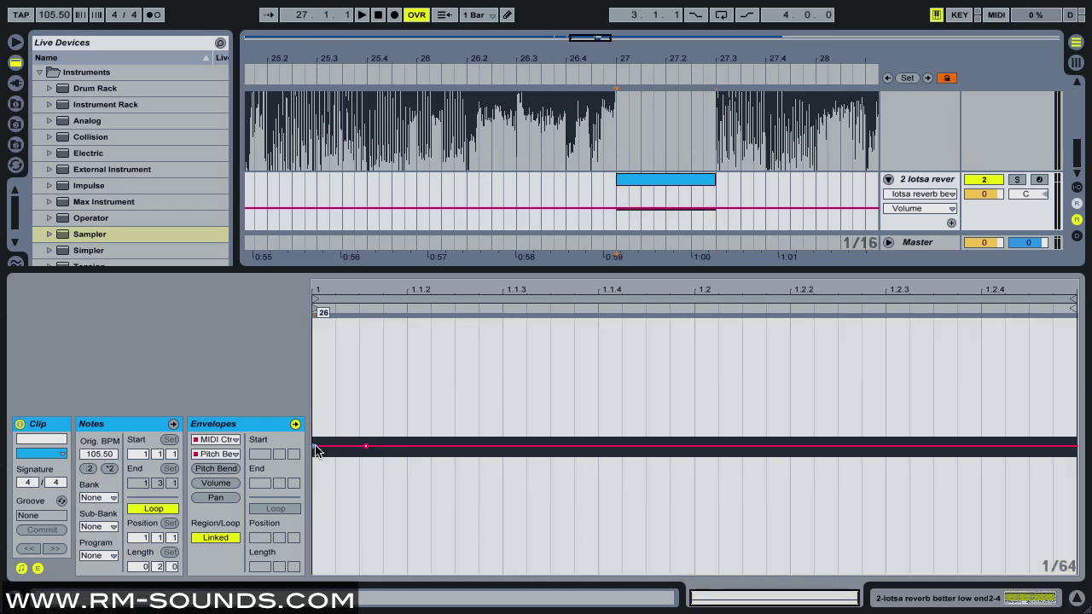
drag(367, 449, 431, 573)
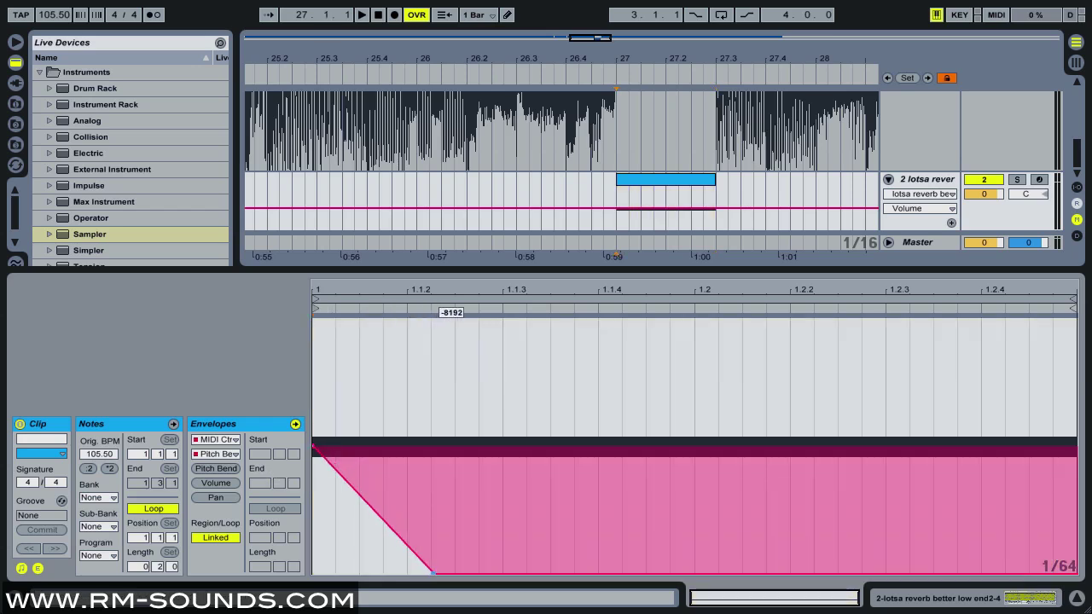
click(994, 574)
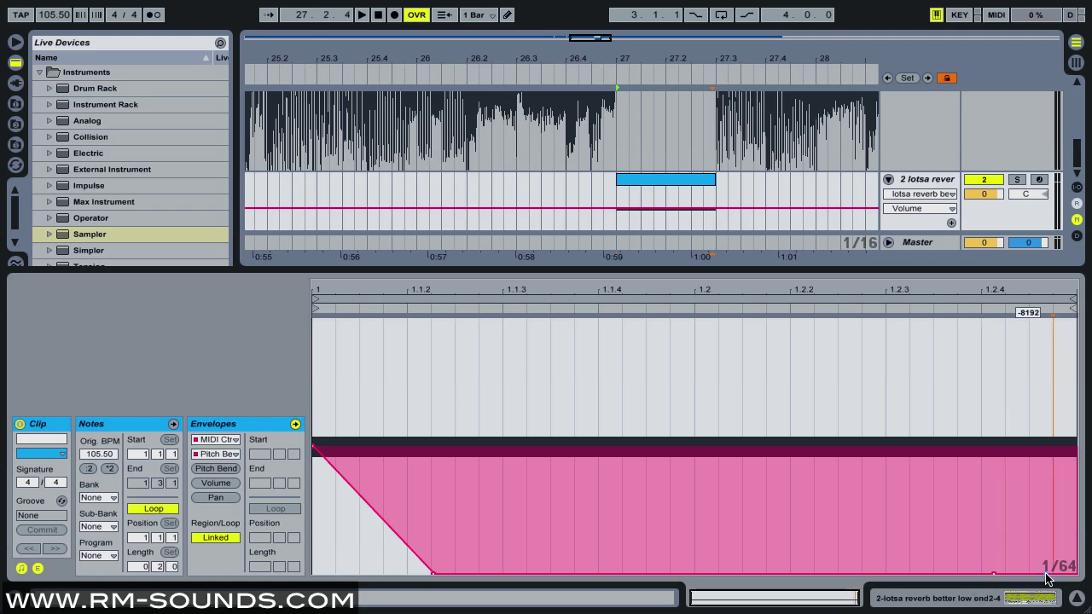
drag(1047, 574, 1075, 446)
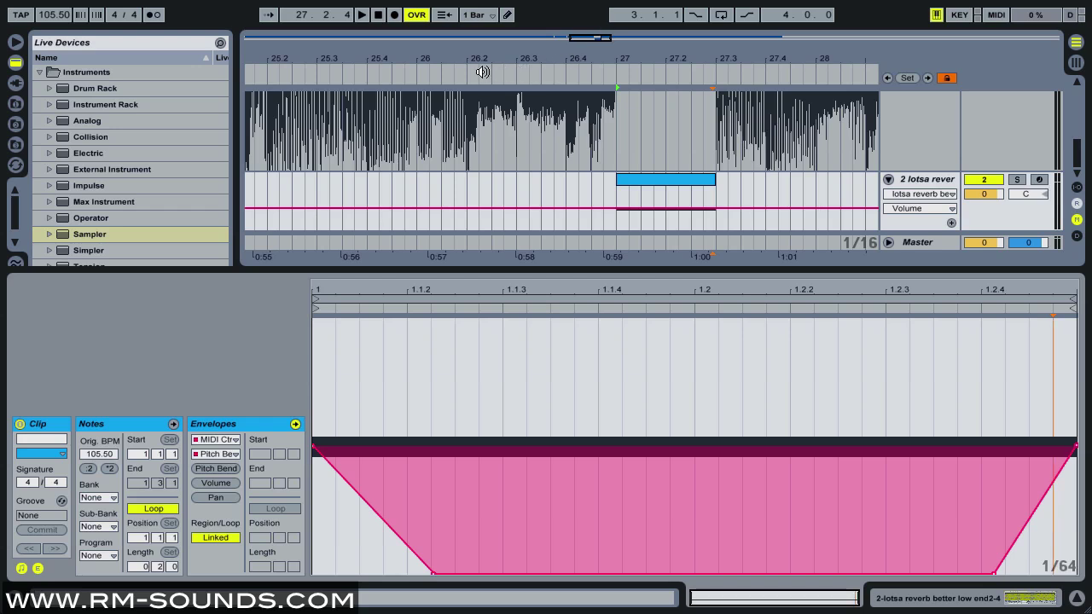
click(482, 72)
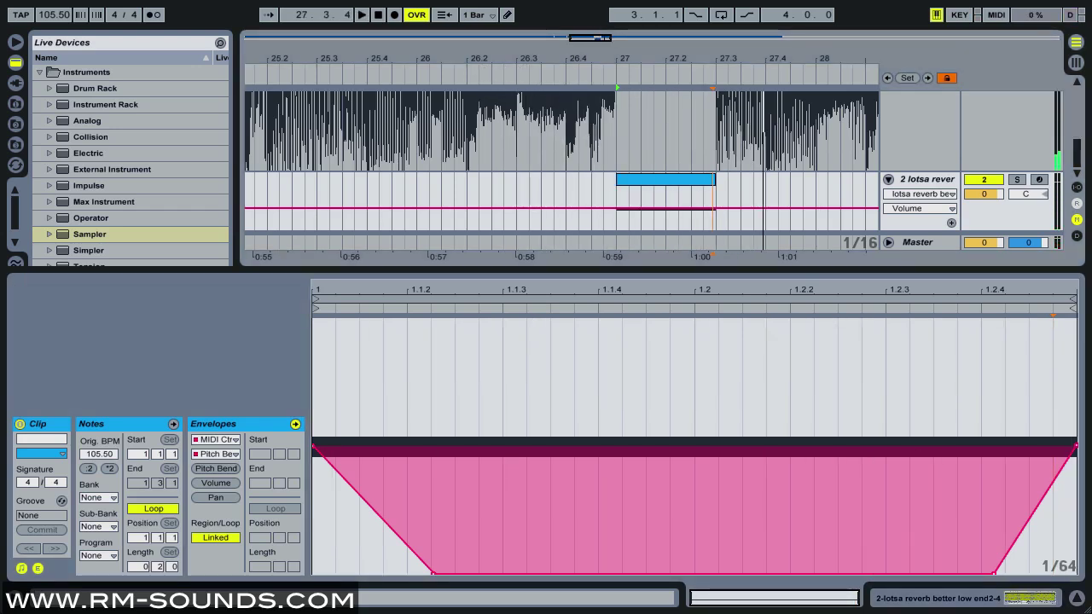
- Draw a track-volume envelope dropping to 0% early and back to 100% near the end
click(207, 483)
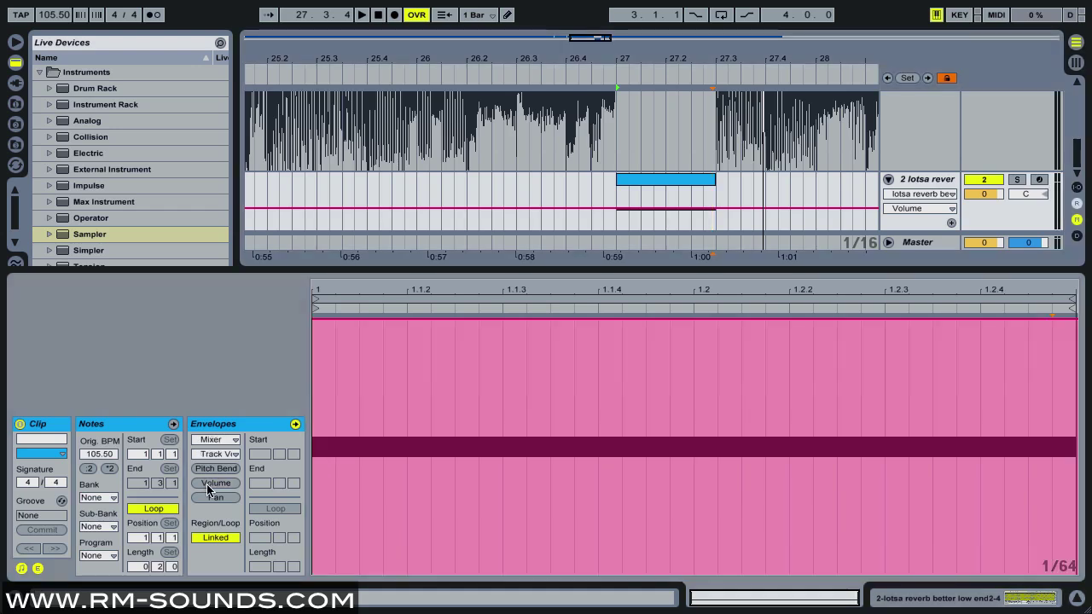
click(445, 317)
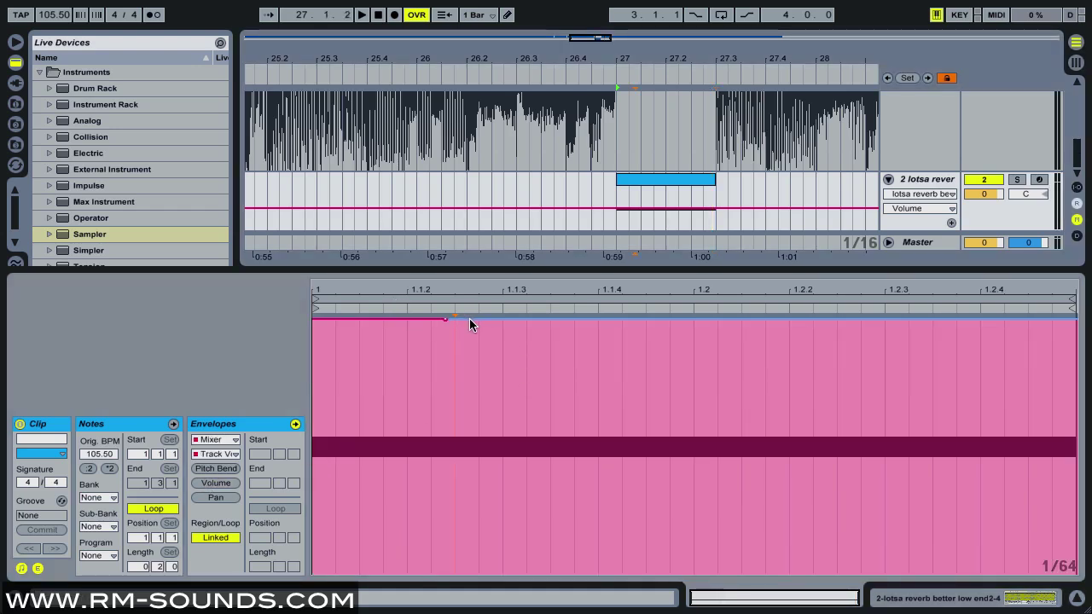
drag(469, 318, 467, 573)
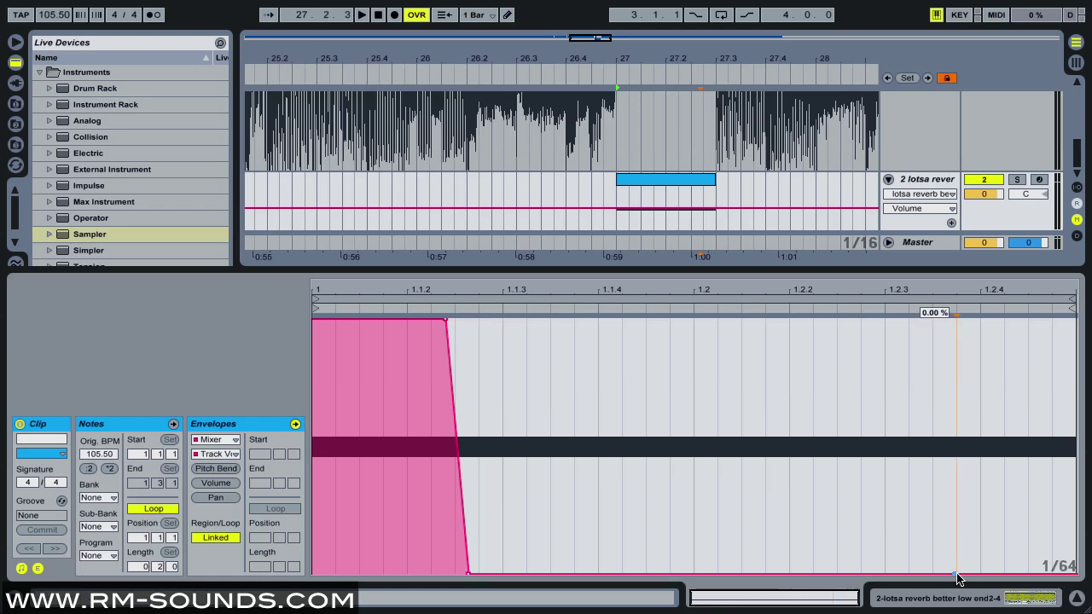
drag(955, 573, 973, 318)
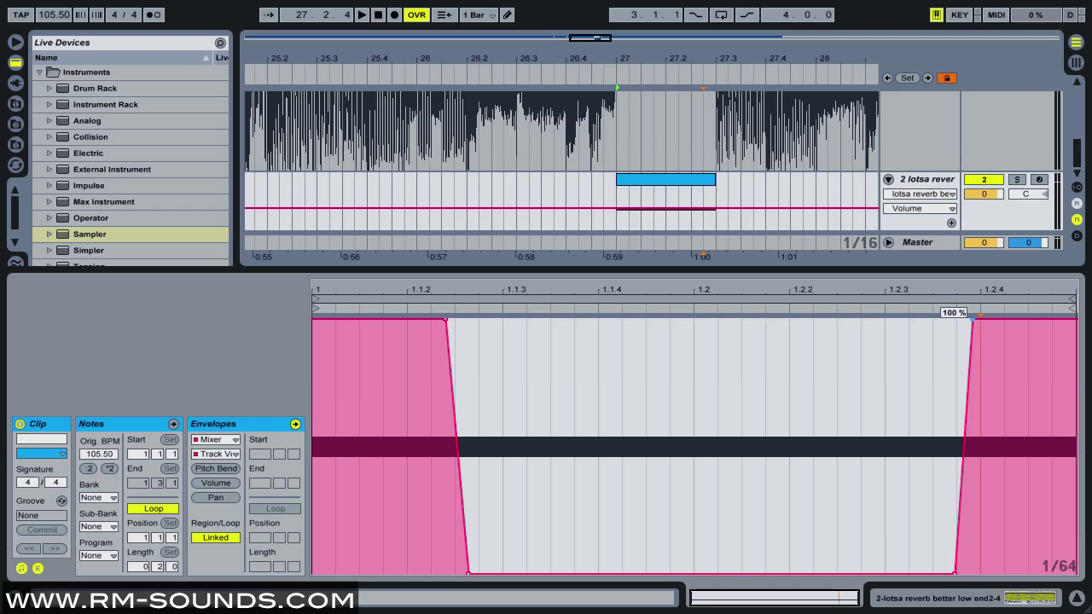
- Audition the effect from just before the clip, then hide the clip editor
click(529, 77)
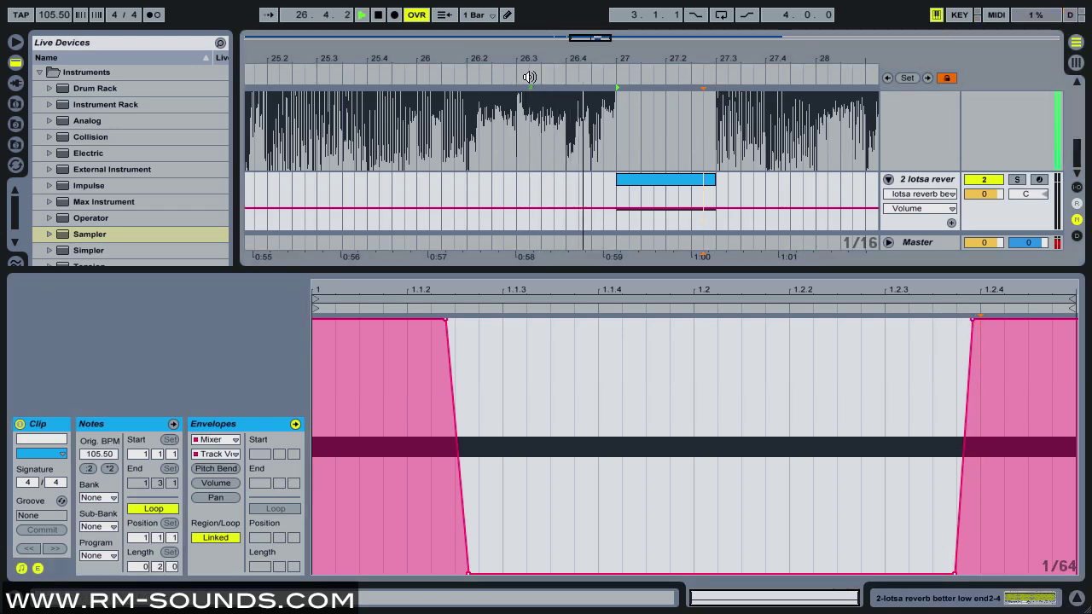
click(529, 77)
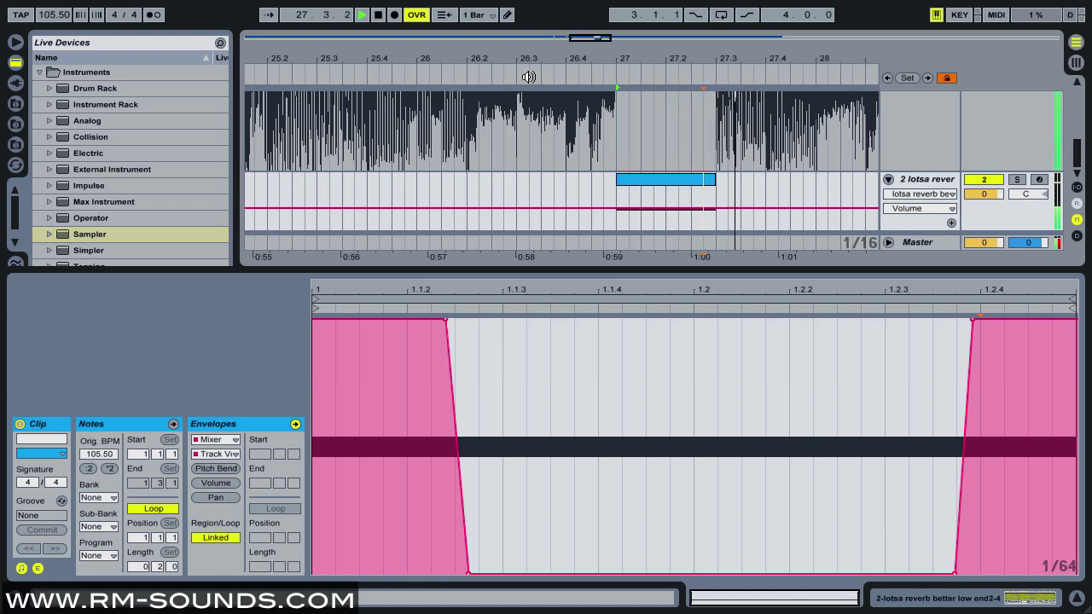
key(space)
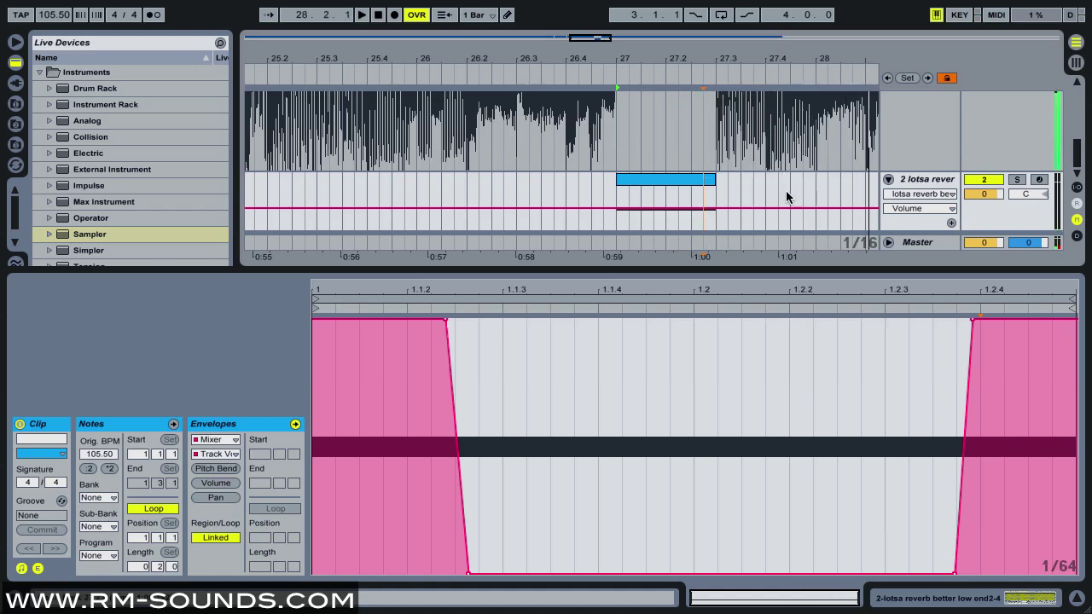
click(1077, 600)
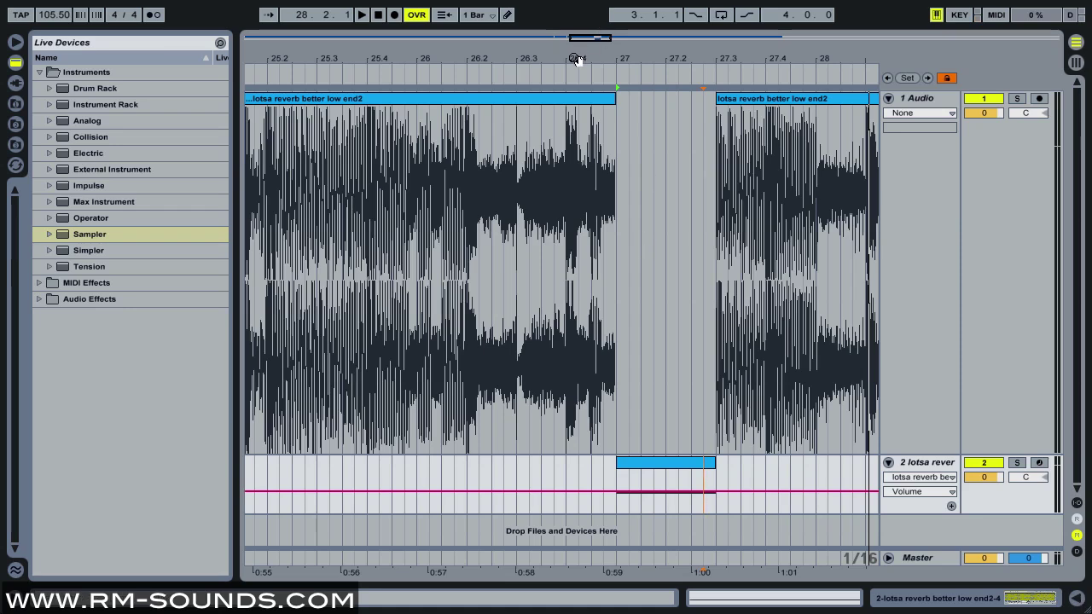
- Freeze the MIDI track and move its frozen clip into the 1 Audio track at bar 27
drag(577, 60, 578, 44)
right_click(918, 465)
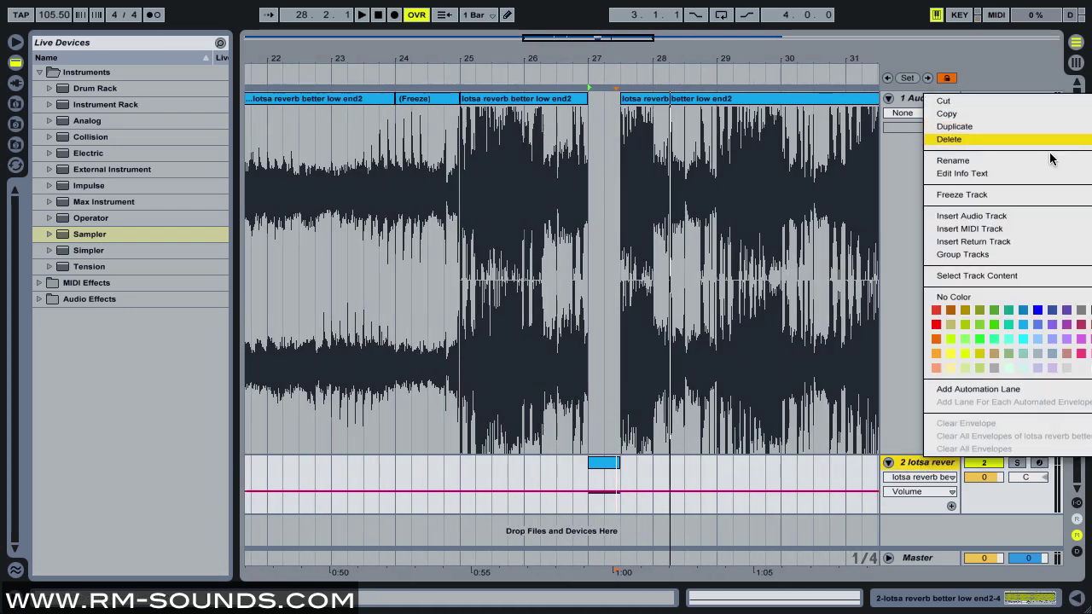
click(1000, 195)
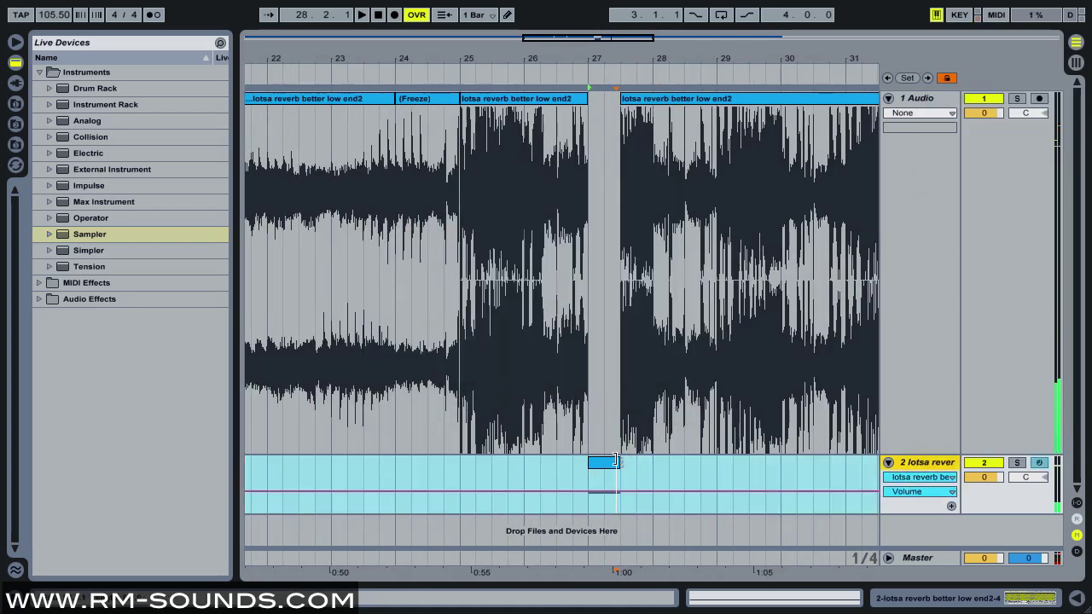
drag(614, 461, 628, 413)
- Delete the MIDI track and play from around bar 23 to hear the result
right_click(956, 471)
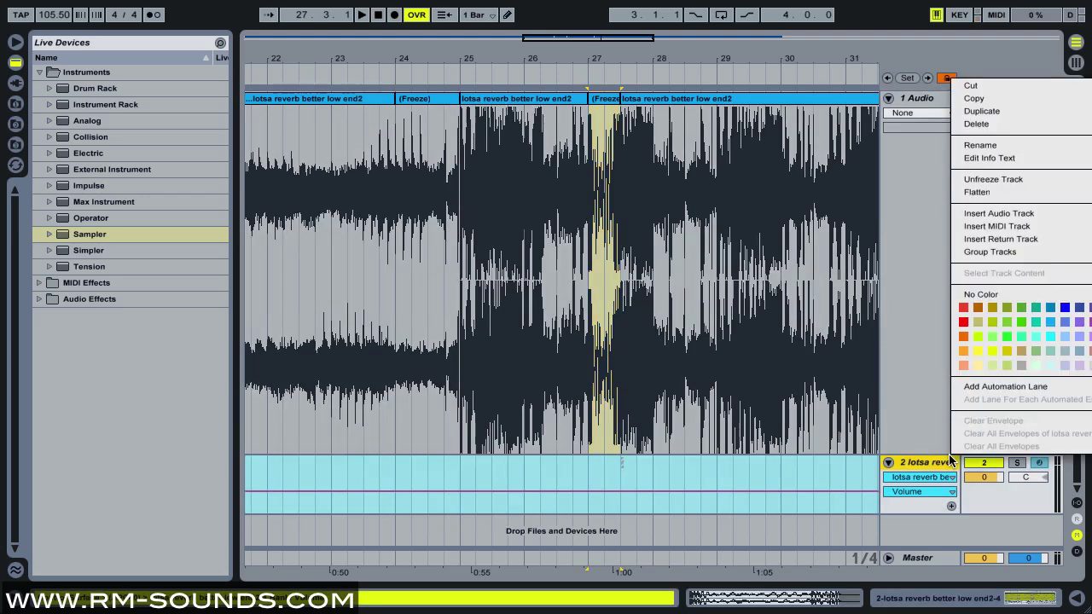
click(978, 118)
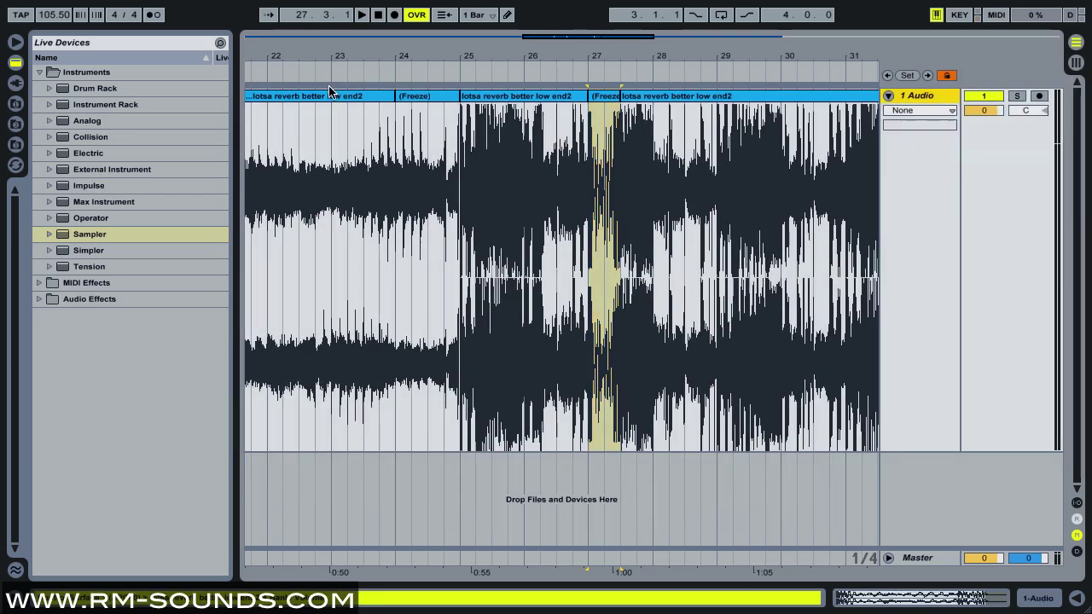
click(351, 72)
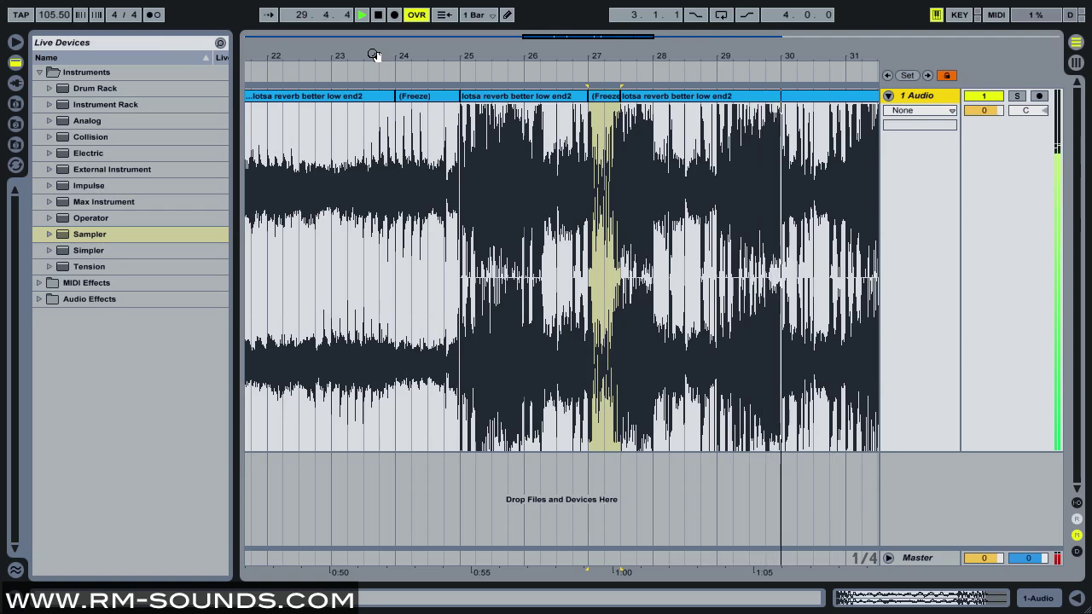
key(space)
drag(445, 61, 483, 61)
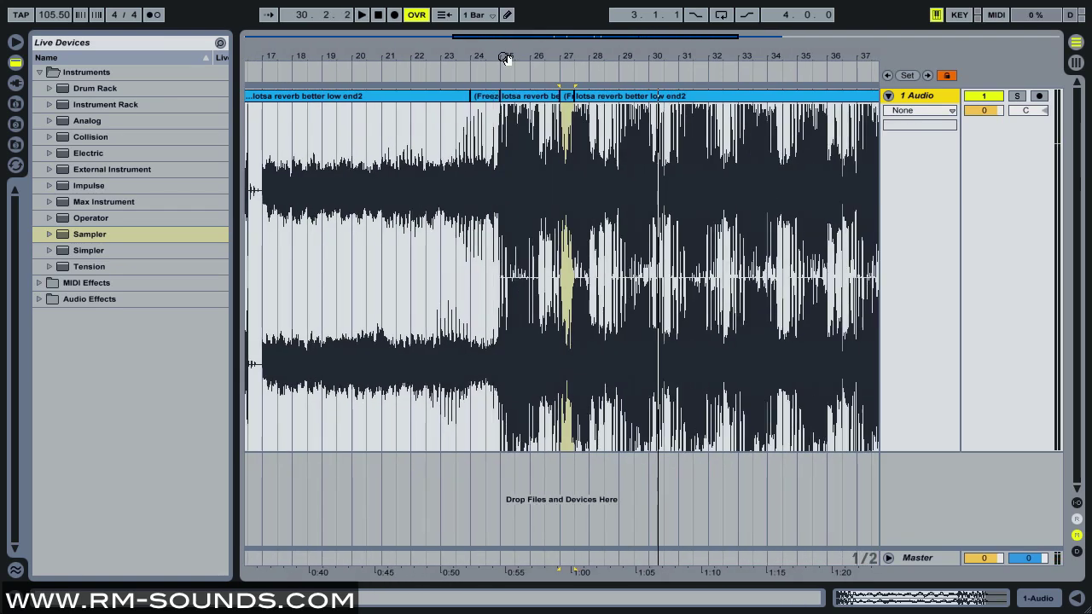